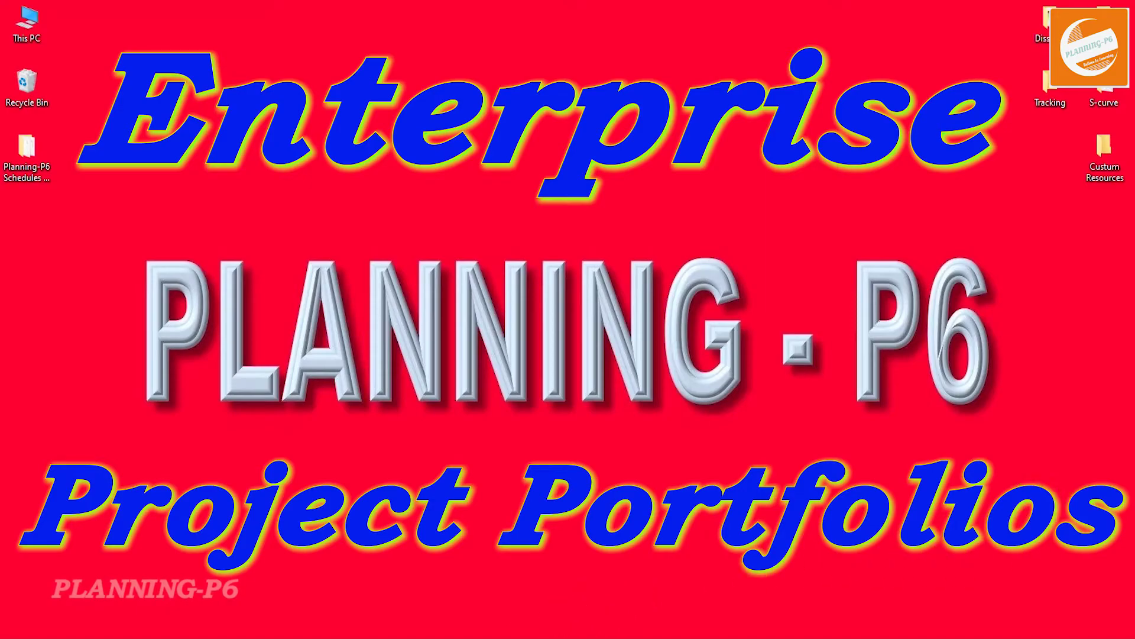
- Bring the Primavera P6 window with its Projects view to the front
left_click(432, 636)
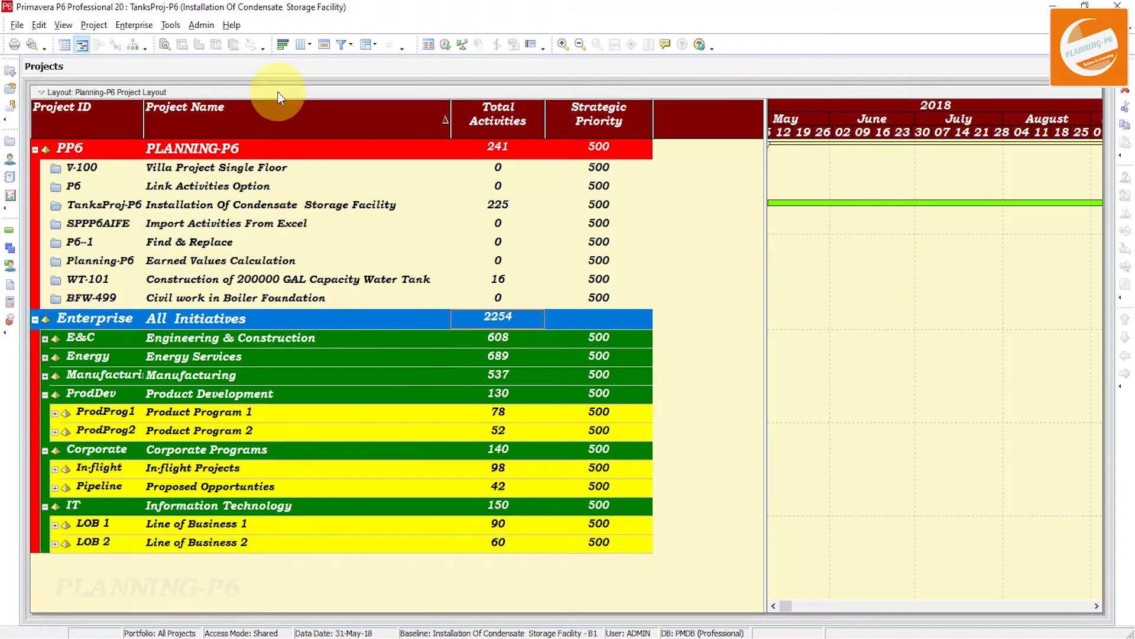
- Select the TanksProj-P6 project and open Enterprise > Project Portfolios
left_click(142, 27)
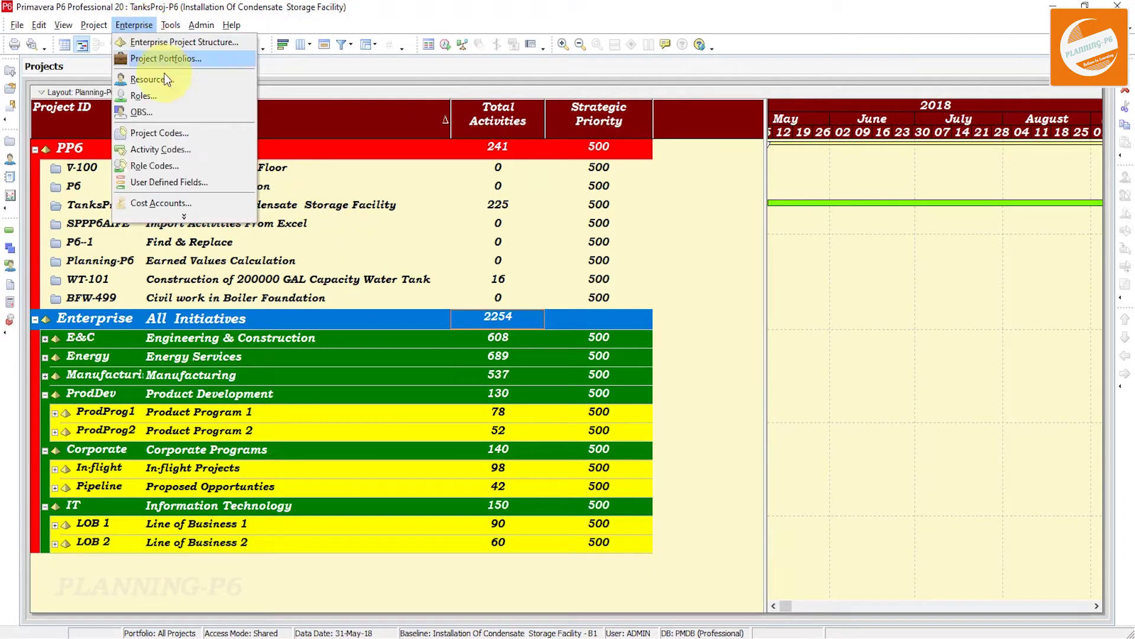
left_click(184, 217)
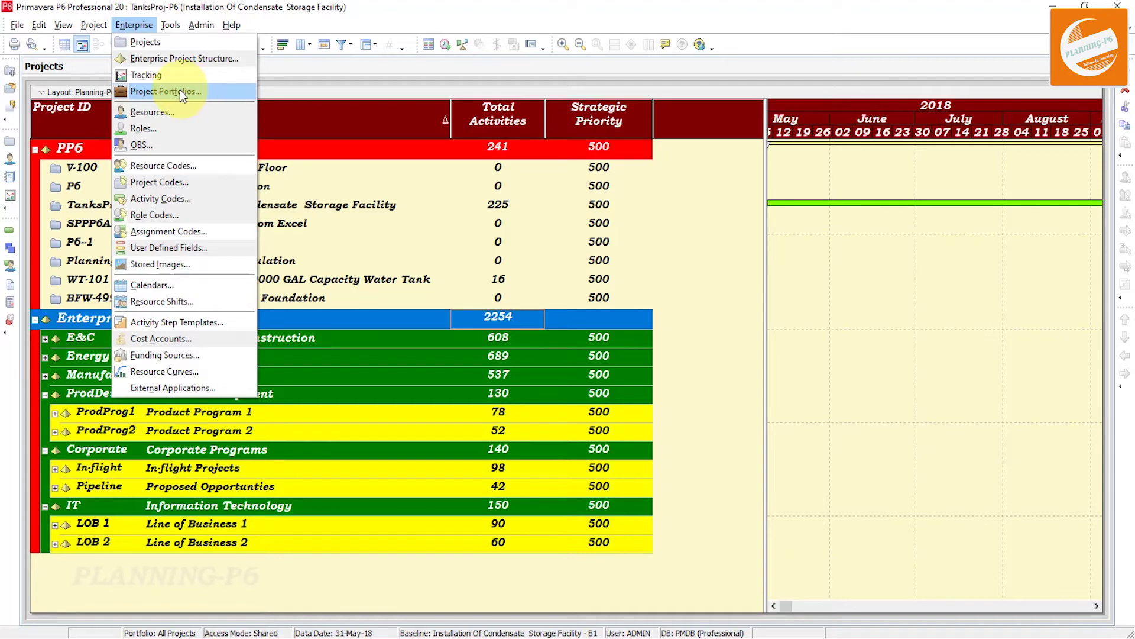
left_click(307, 214)
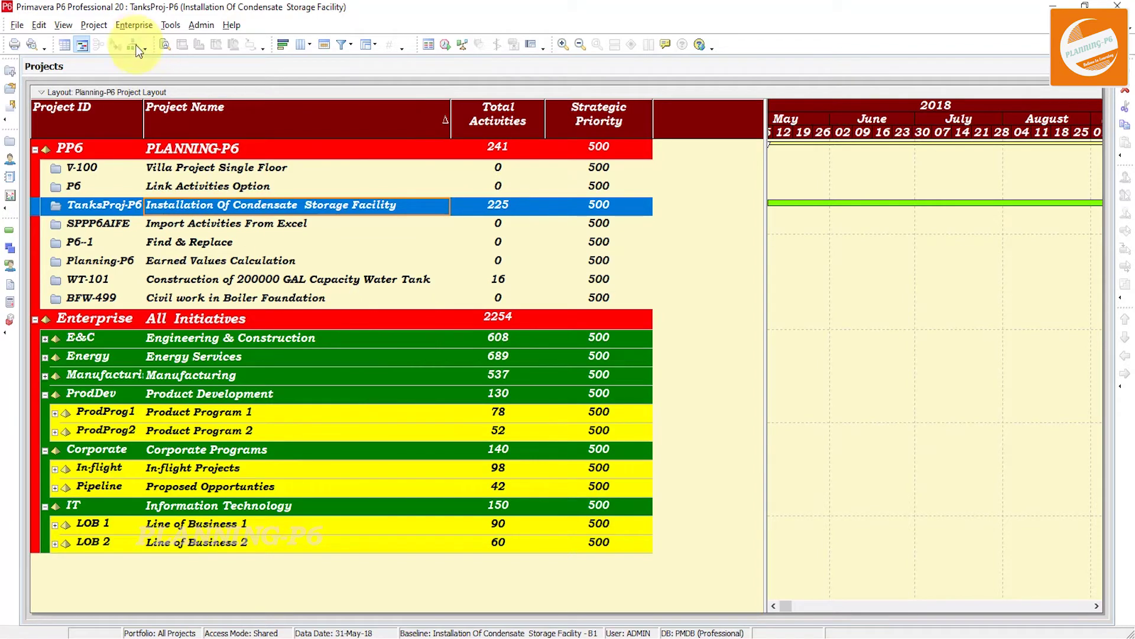
left_click(129, 28)
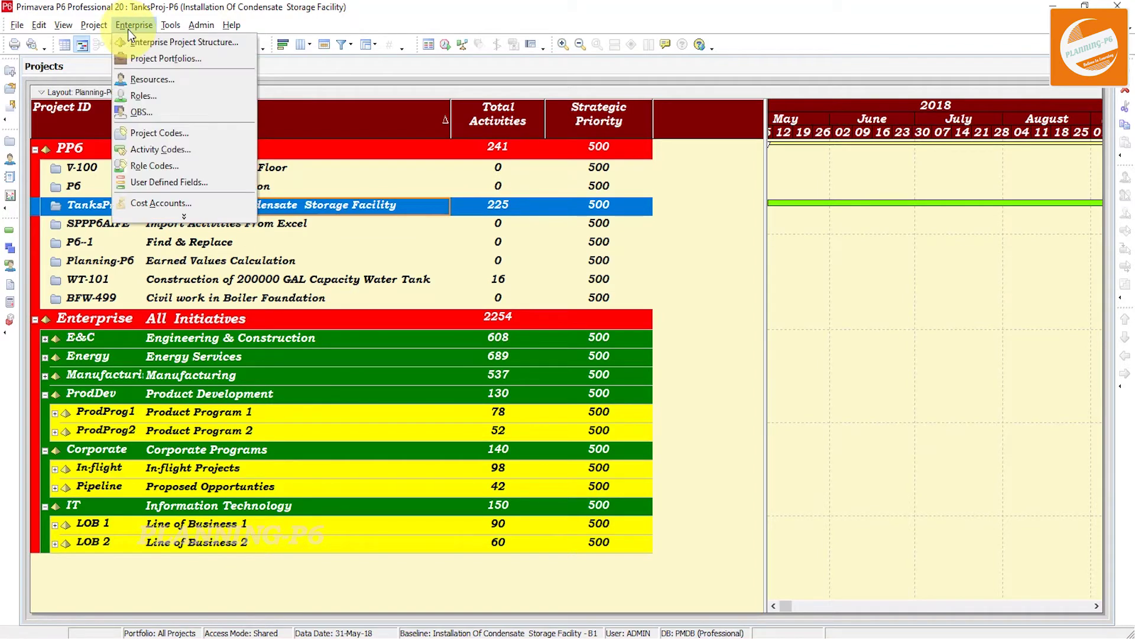
left_click(144, 60)
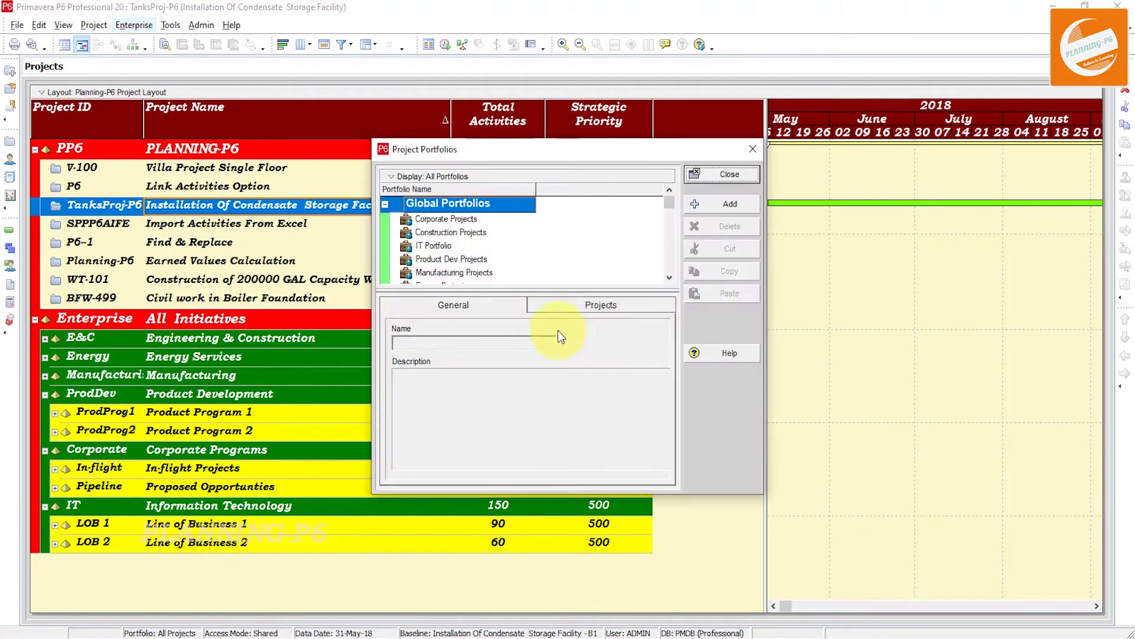
- Widen and lengthen the Project Portfolios dialog so all nine global portfolios show
left_click_drag(373, 279, 203, 244)
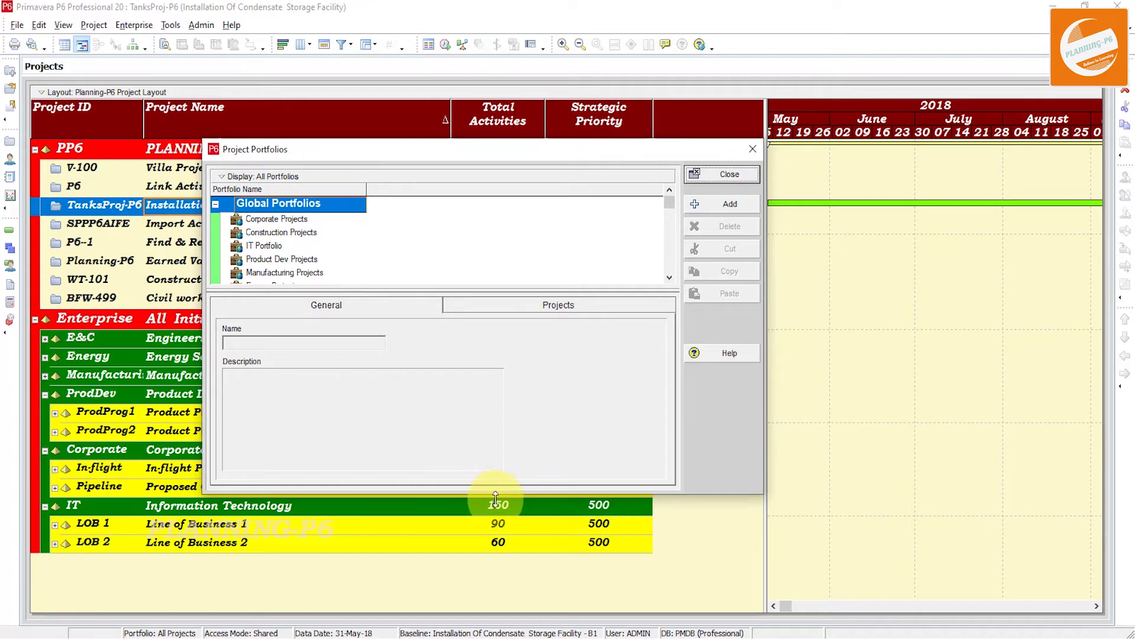
left_click_drag(489, 505, 472, 608)
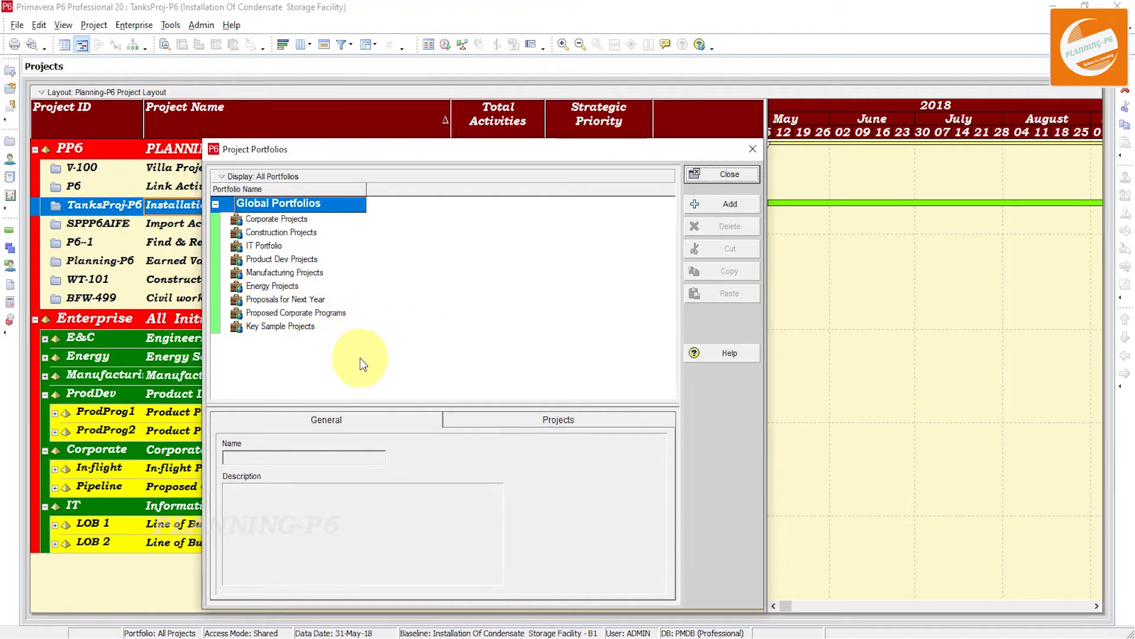
left_click(269, 177)
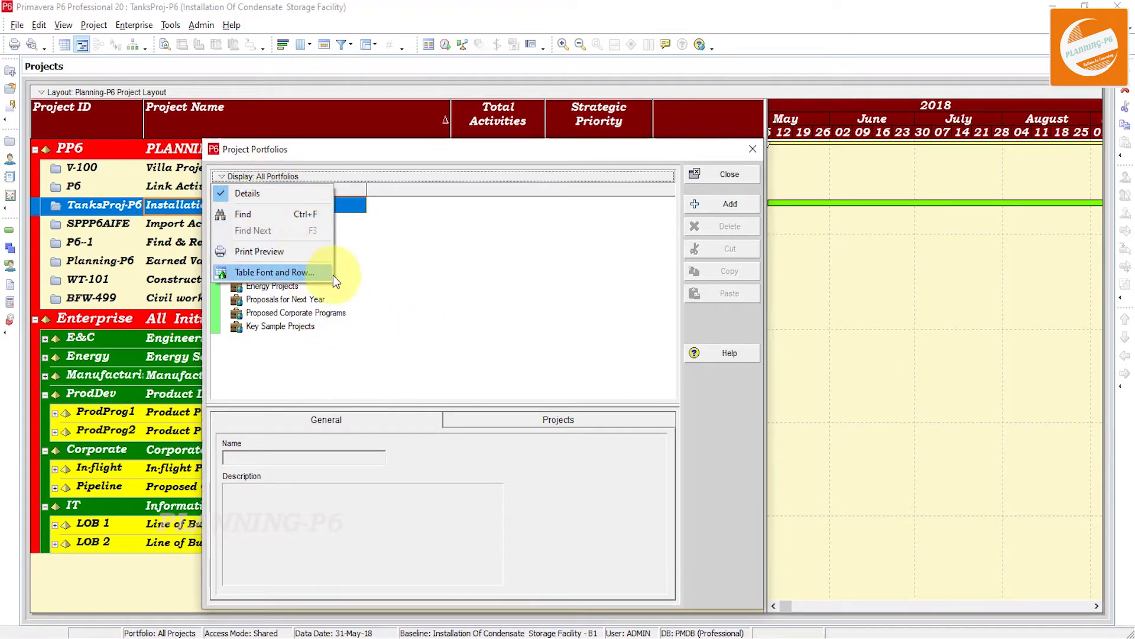
left_click(389, 262)
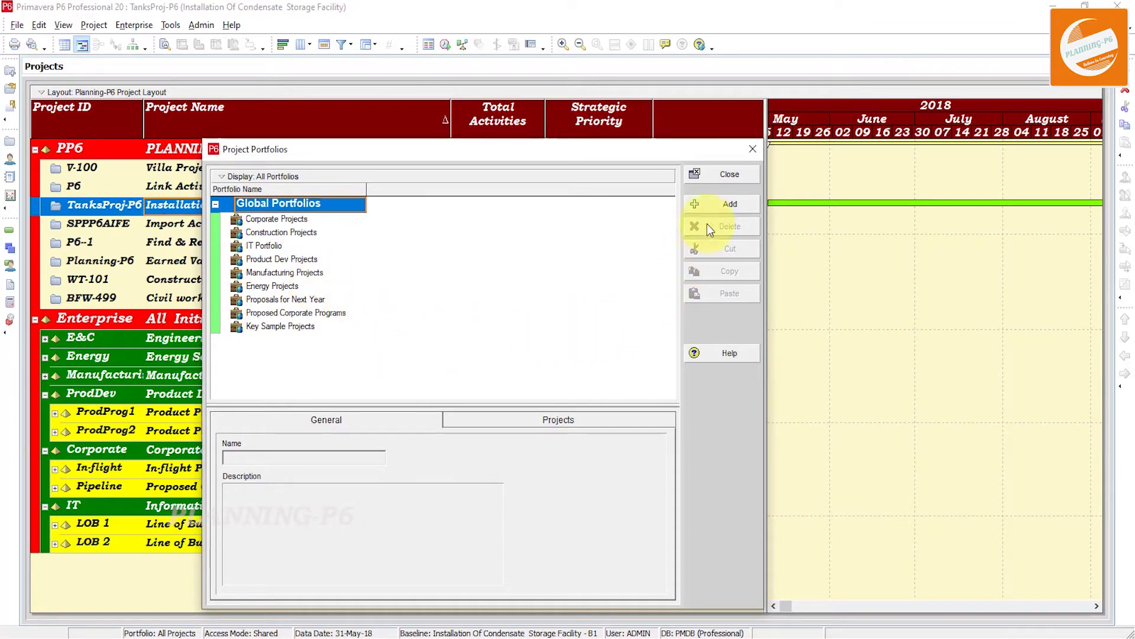
- Add a new global portfolio named 'Planning p6 project'
left_click(713, 205)
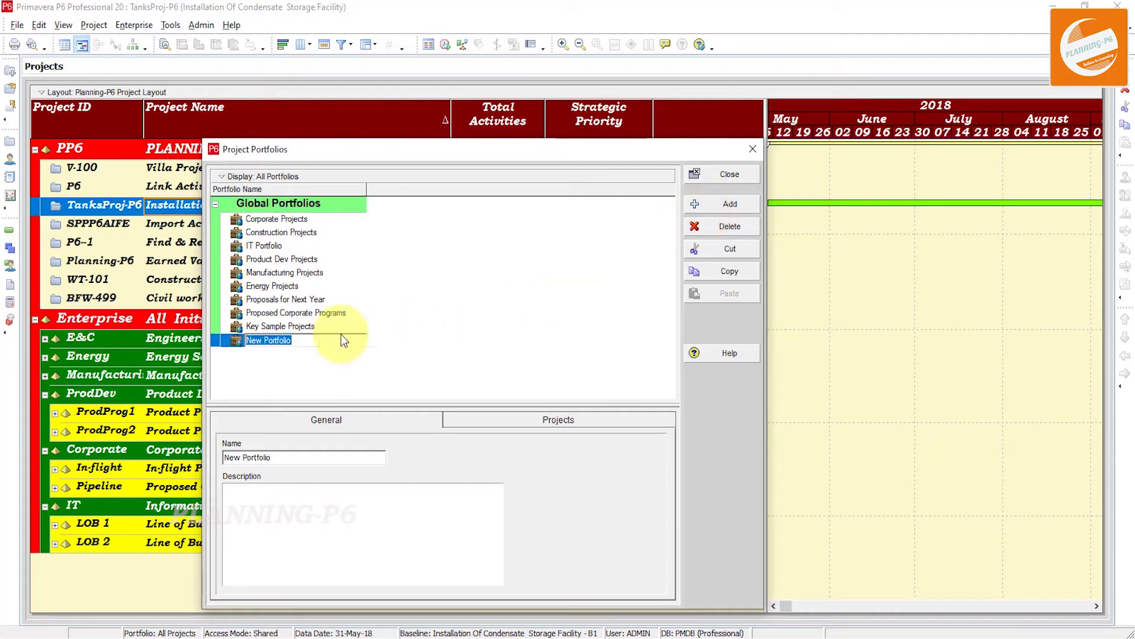
left_click(307, 346)
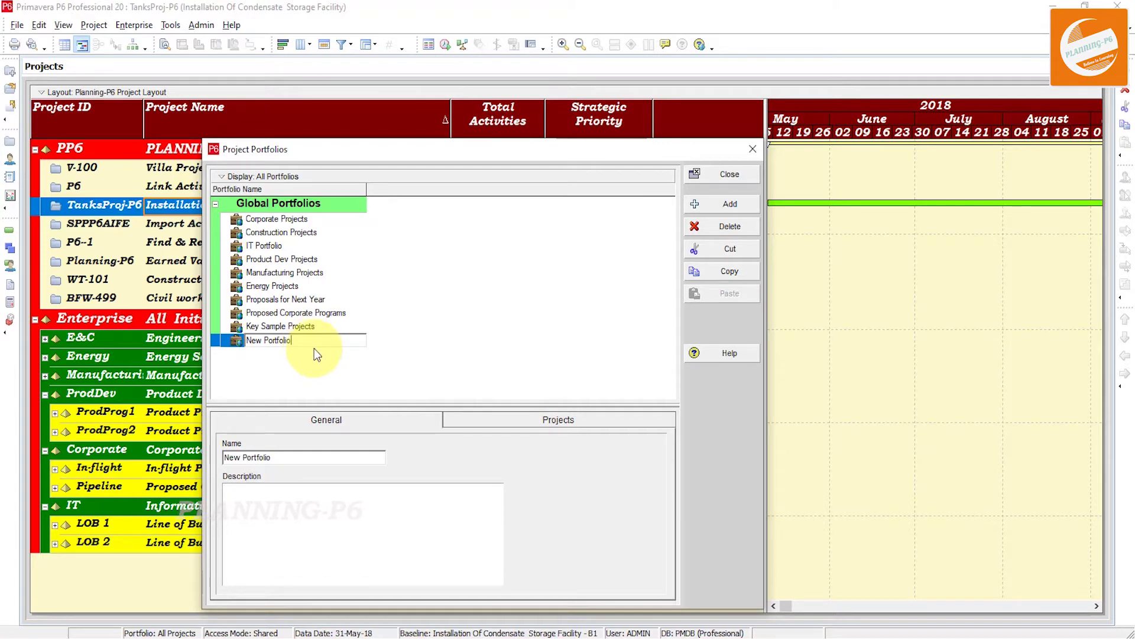
key("BackSpace")
key("BackSpace")
key("BackSpace")
key("BackSpace")
key("BackSpace")
key("BackSpace")
key("BackSpace")
key("BackSpace")
key("BackSpace")
key("BackSpace")
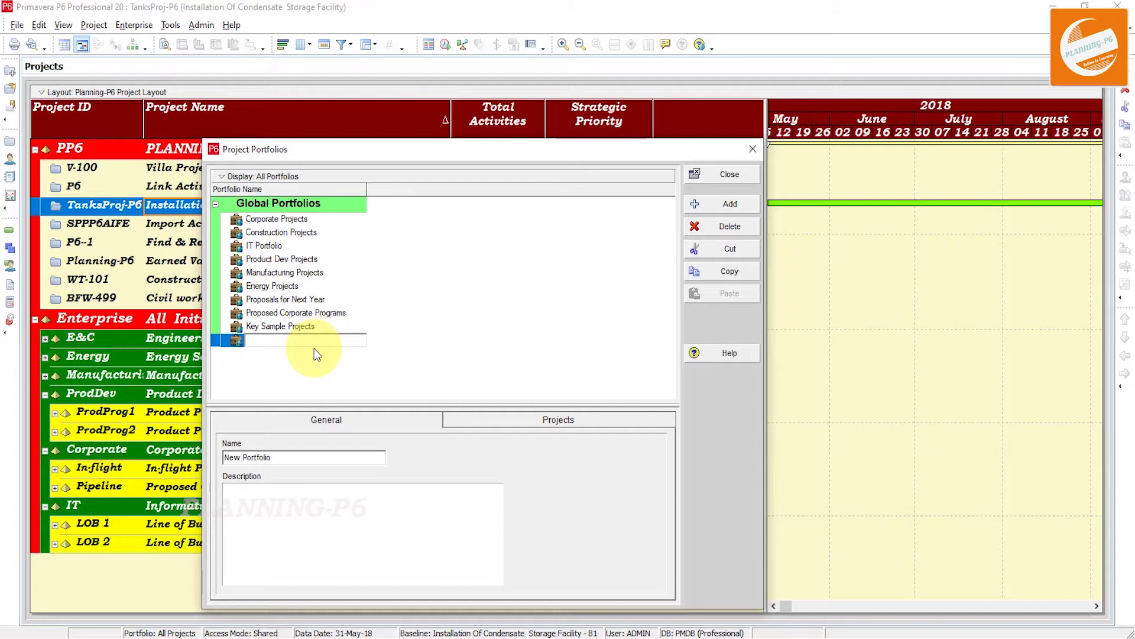
type("Sample")
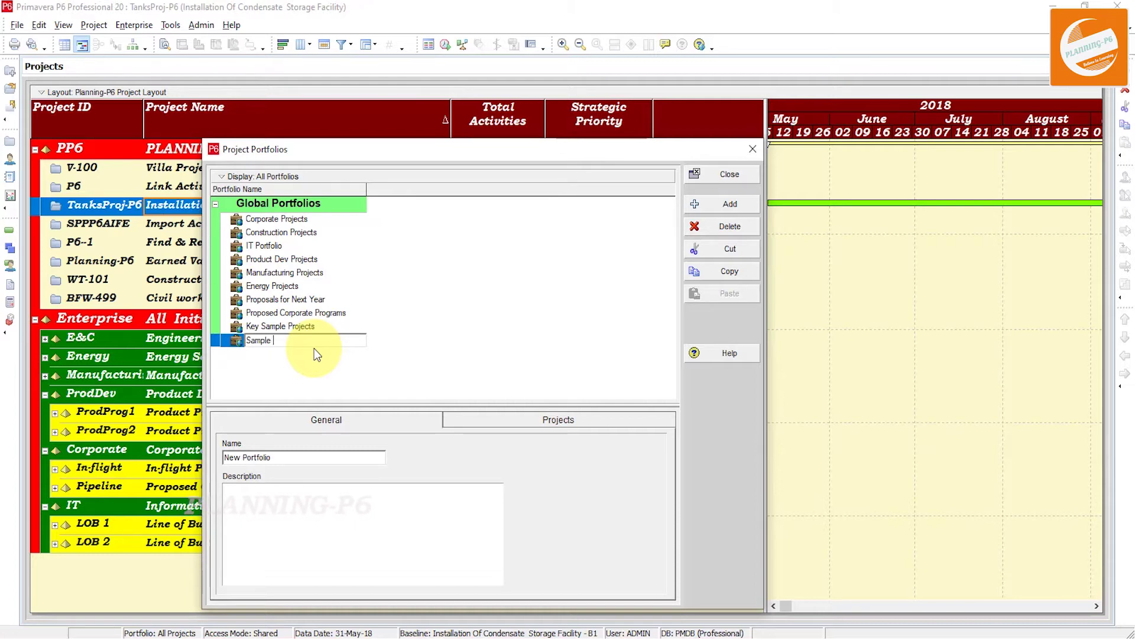
type(" P")
key("BackSpace")
key("BackSpace")
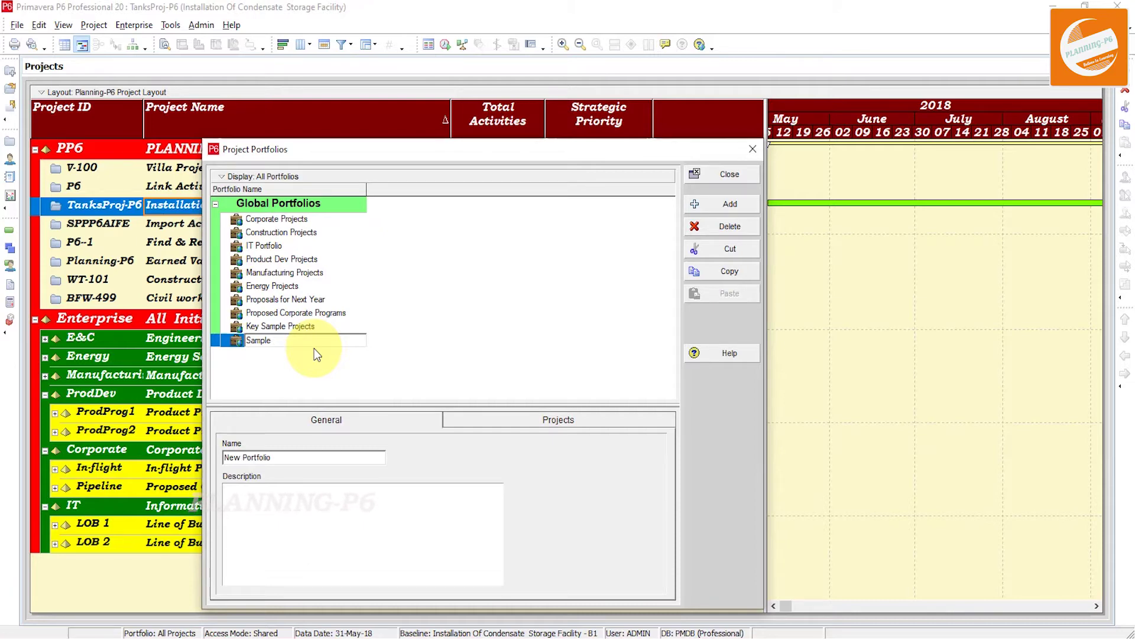
key("BackSpace")
key("BackSpace")
key("BackSpace")
key("BackSpace")
key("BackSpace")
key("BackSpace")
key("BackSpace")
type("Plannign")
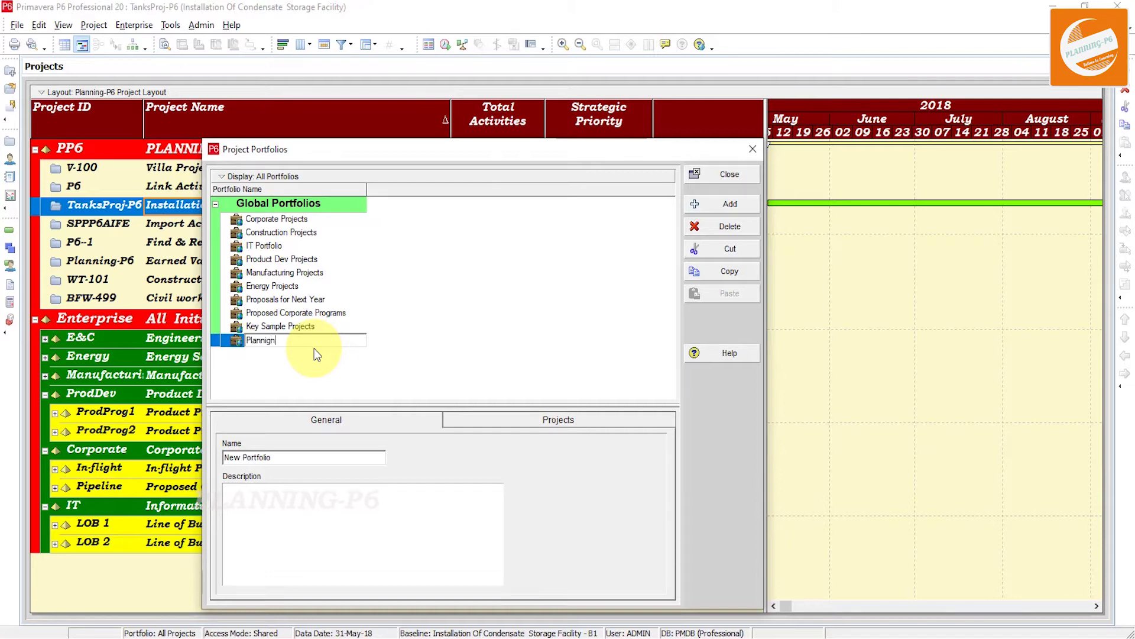
key("BackSpace")
key("BackSpace")
key("BackSpace")
type("ng")
key("Return")
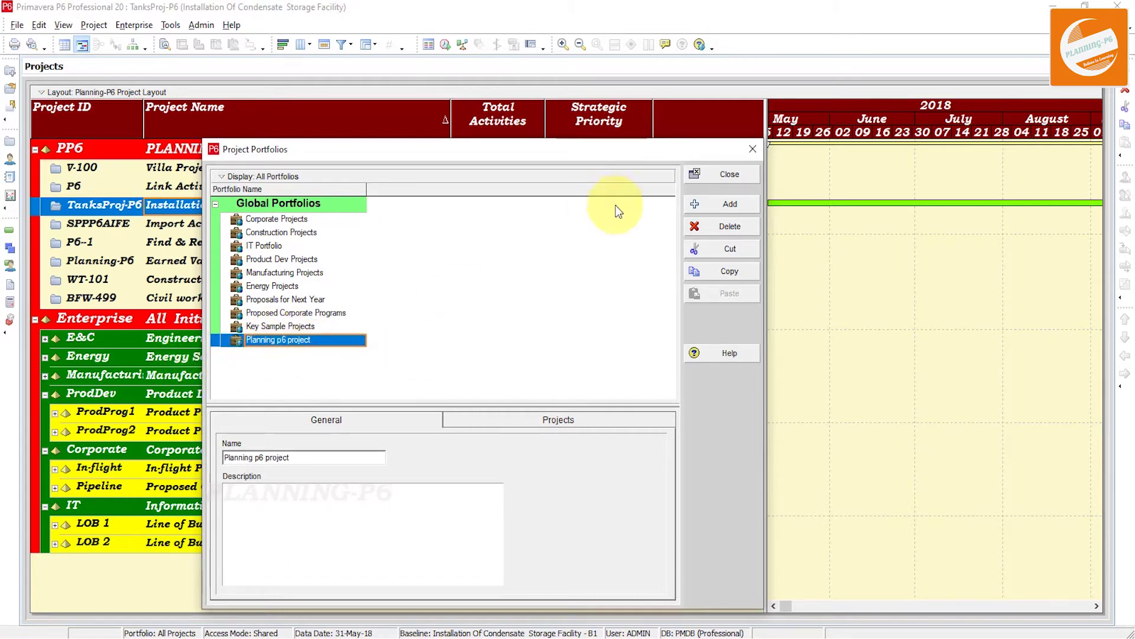
- Add three more default portfolios, then select Planning p6 project
left_click(734, 207)
left_click(734, 206)
left_click(734, 207)
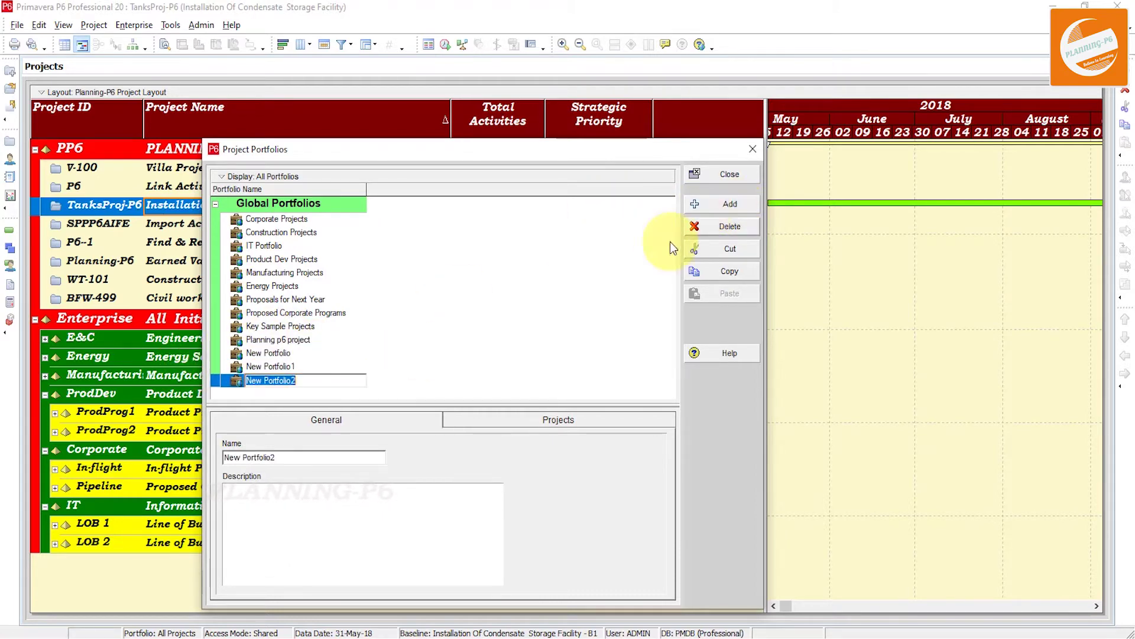
left_click(295, 340)
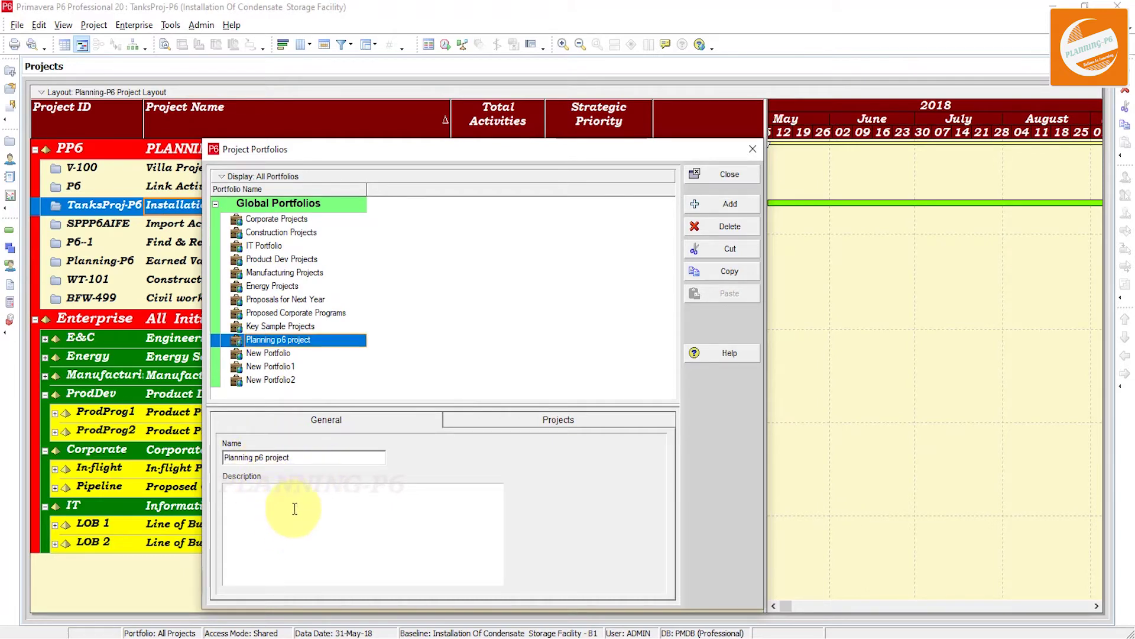
- Give Planning p6 project the description 'ABC' and view its empty Projects tab
left_click(331, 421)
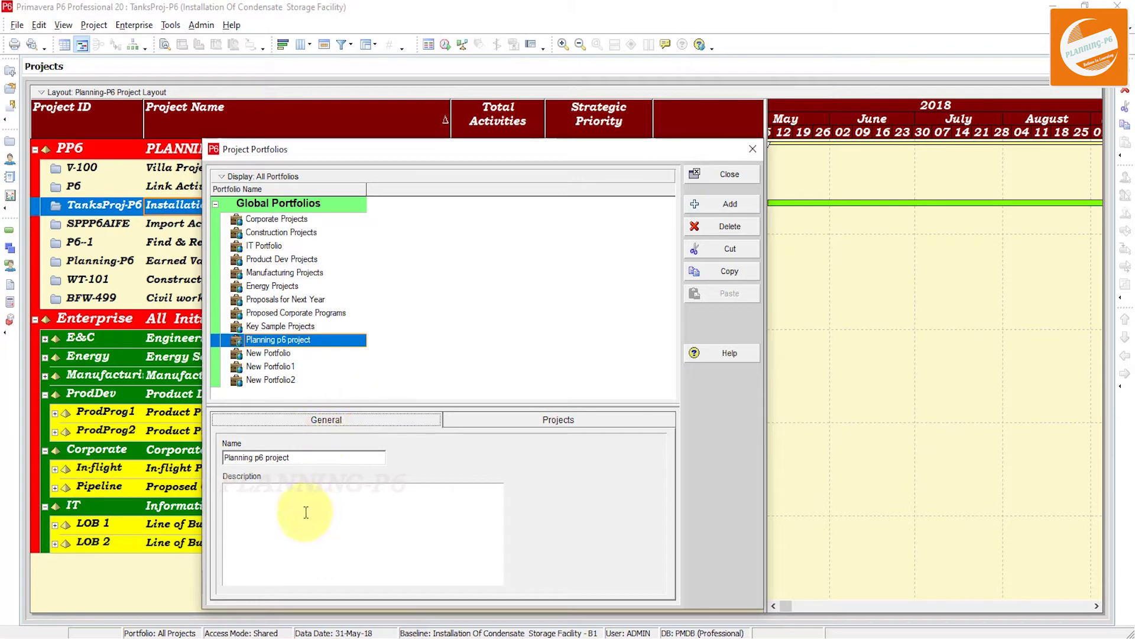
left_click(283, 501)
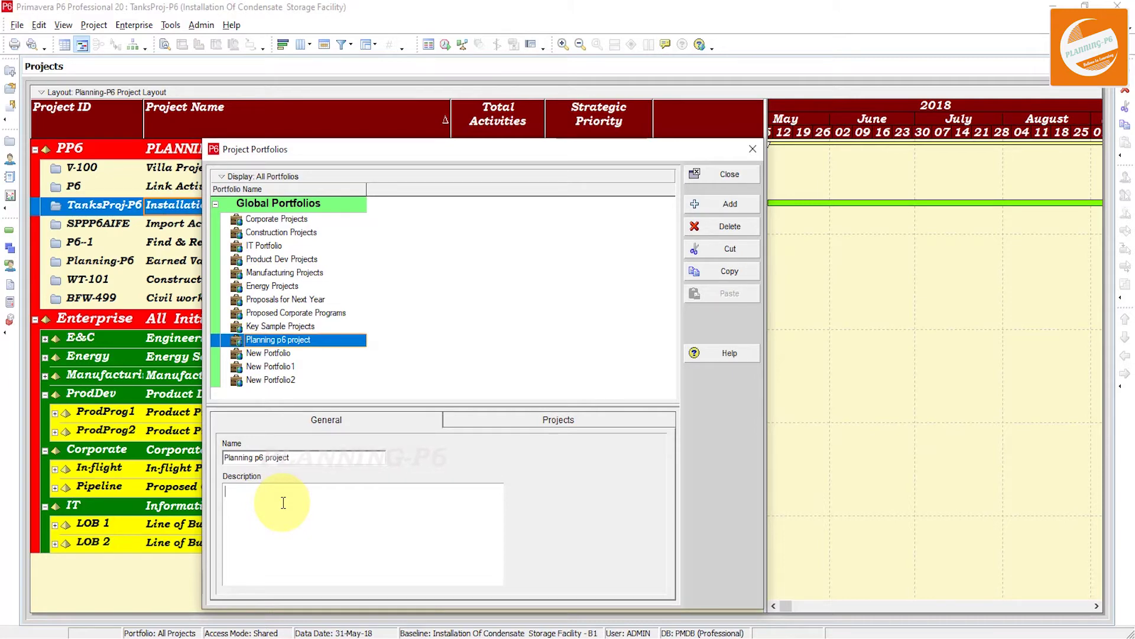
type("ABC")
key("BackSpace")
type("C")
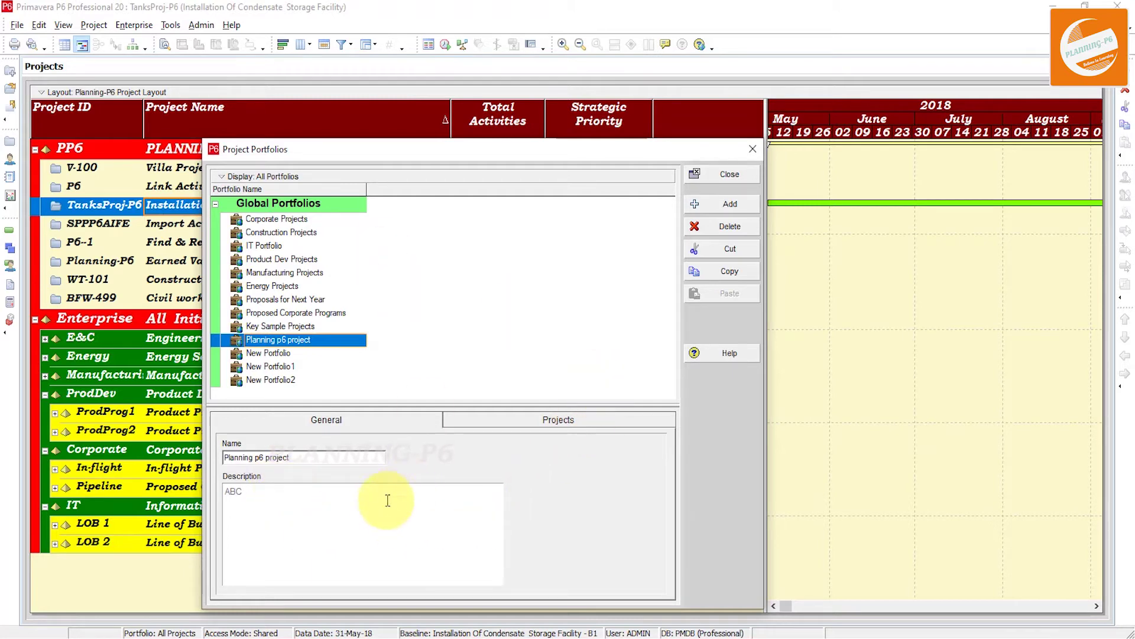
left_click(552, 419)
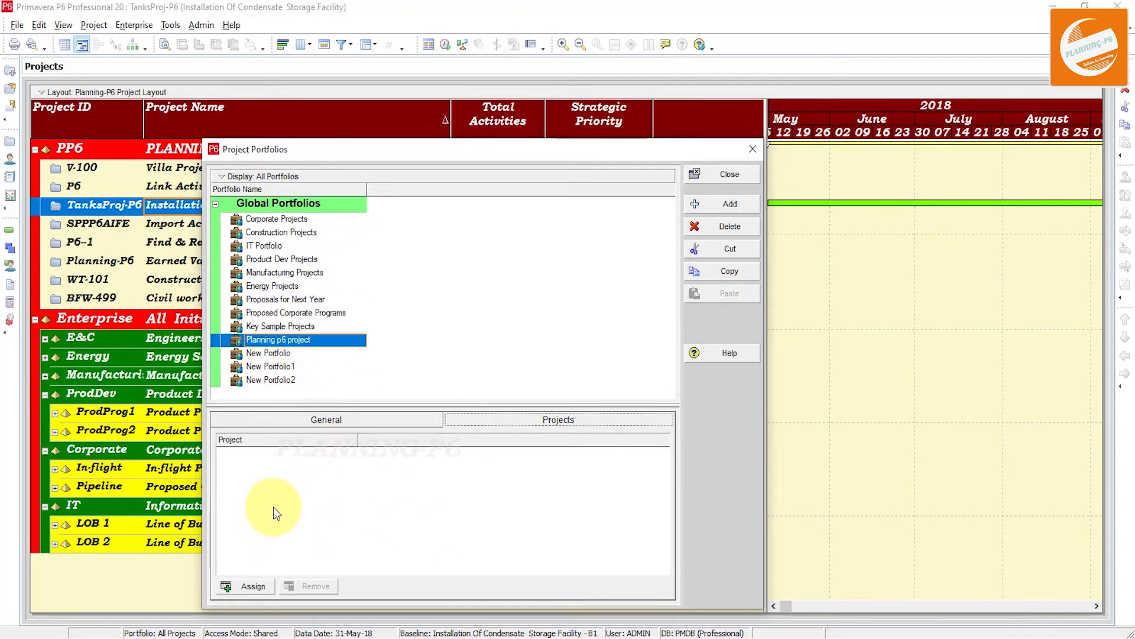
- Add WT-101, SPPP6AIFE and TanksProj-P6 to the portfolio from the widened Add Projects list
left_click(248, 585)
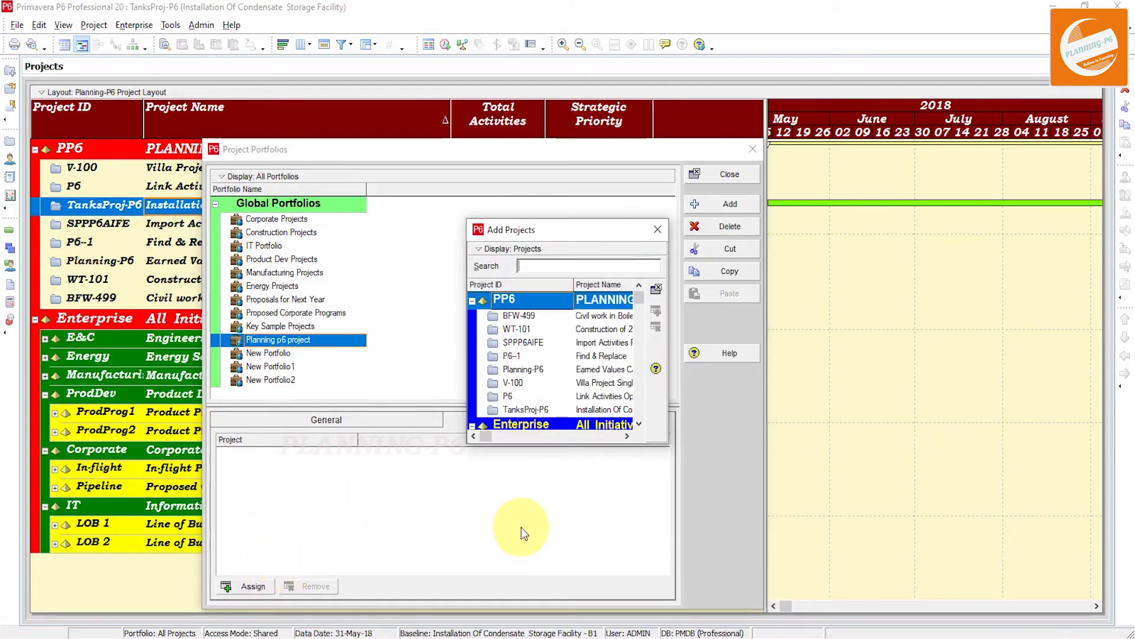
left_click_drag(468, 355, 249, 327)
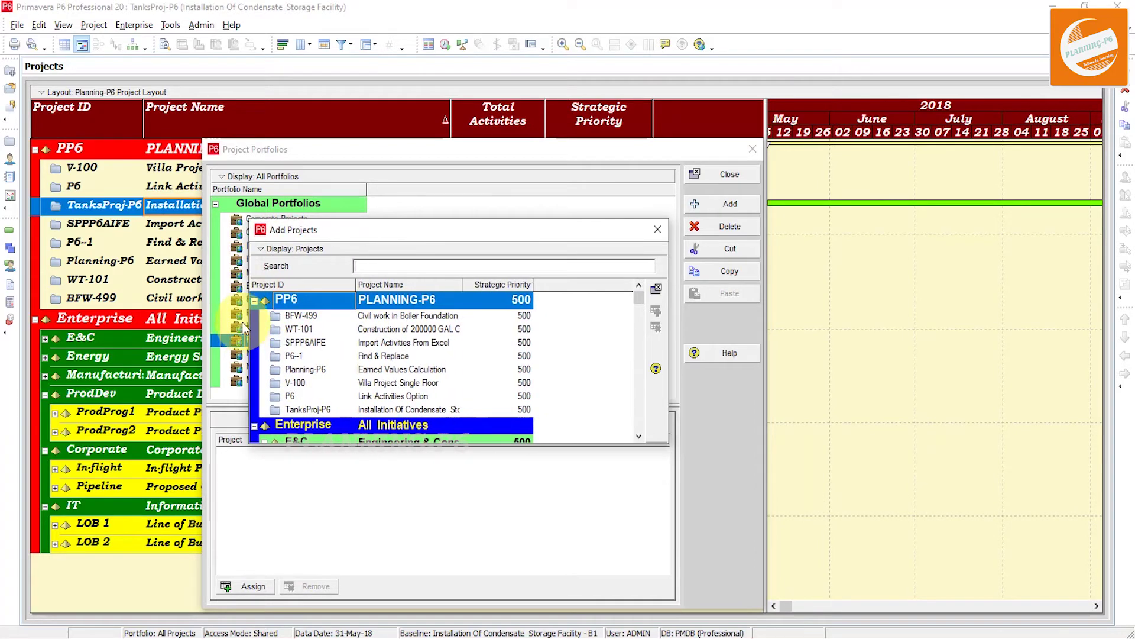
double_click(419, 329)
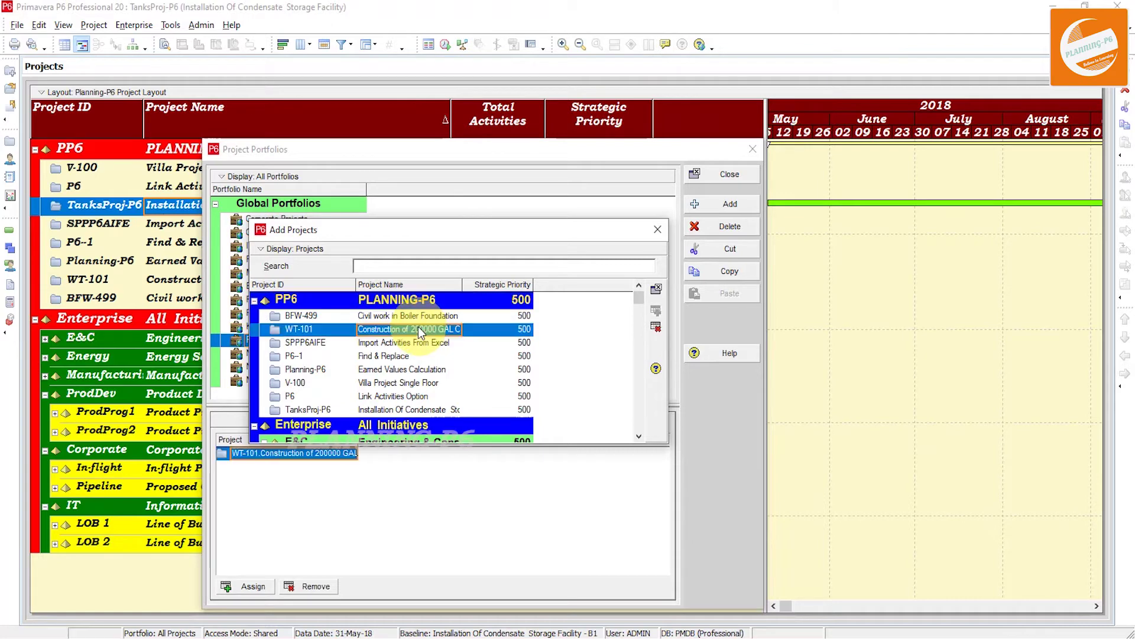
left_click(474, 343)
left_click(654, 315)
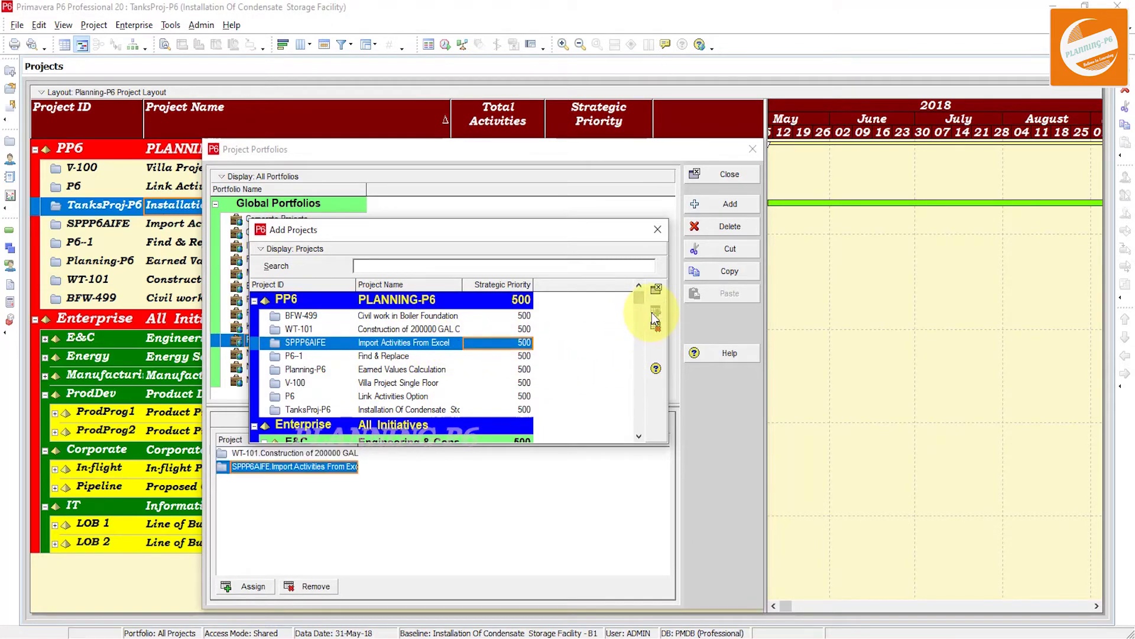
left_click(470, 409)
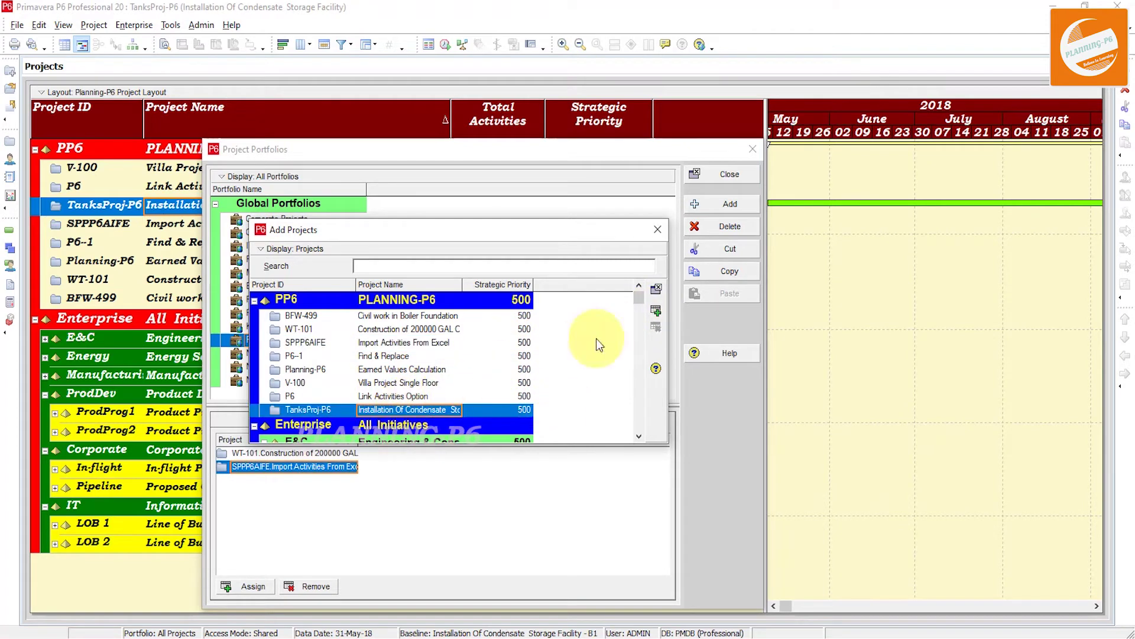
left_click(658, 312)
- Add EC00630, NRG00800, NRG00910 and MFG00189 to the portfolio
scroll(382, 384, "down", 3)
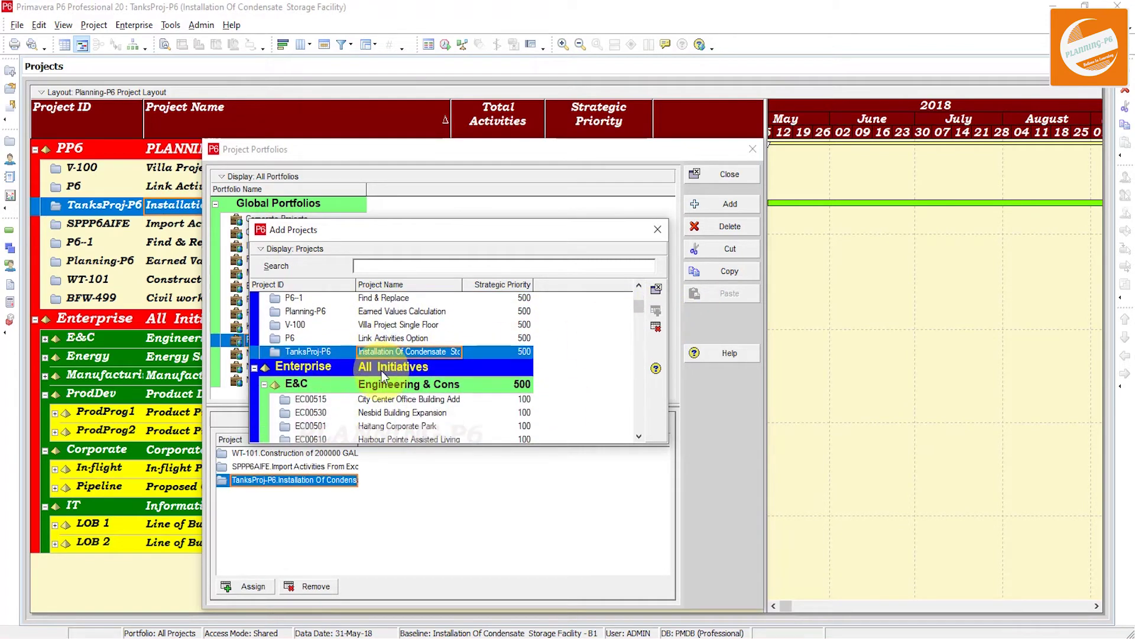
scroll(386, 363, "down", 2)
double_click(410, 365)
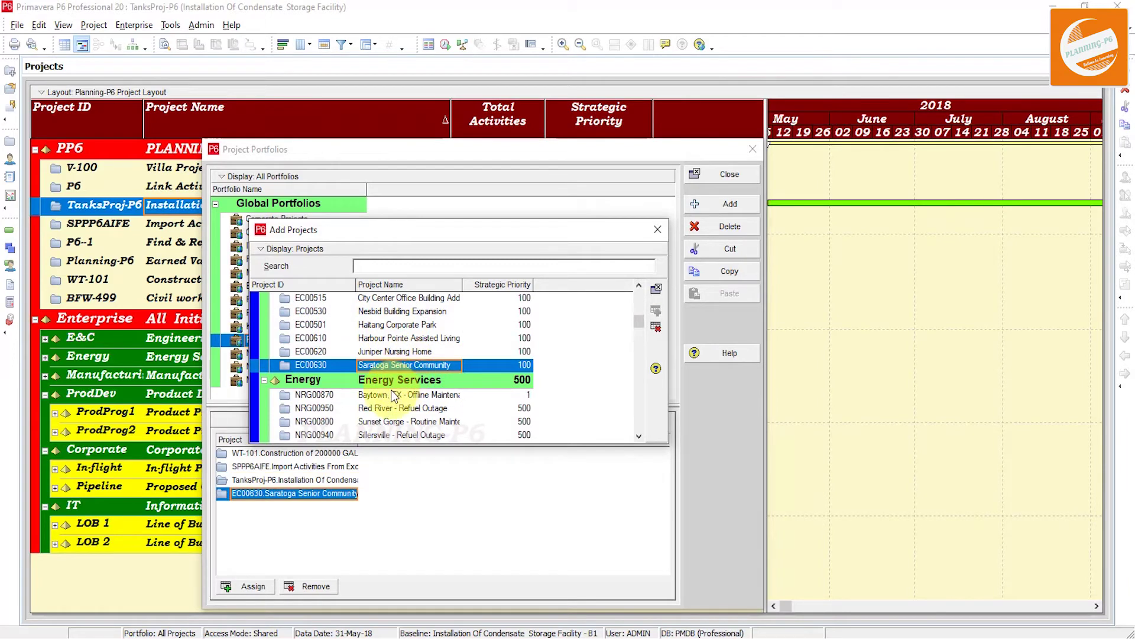
scroll(393, 389, "down", 1)
scroll(393, 389, "down", 1)
double_click(399, 382)
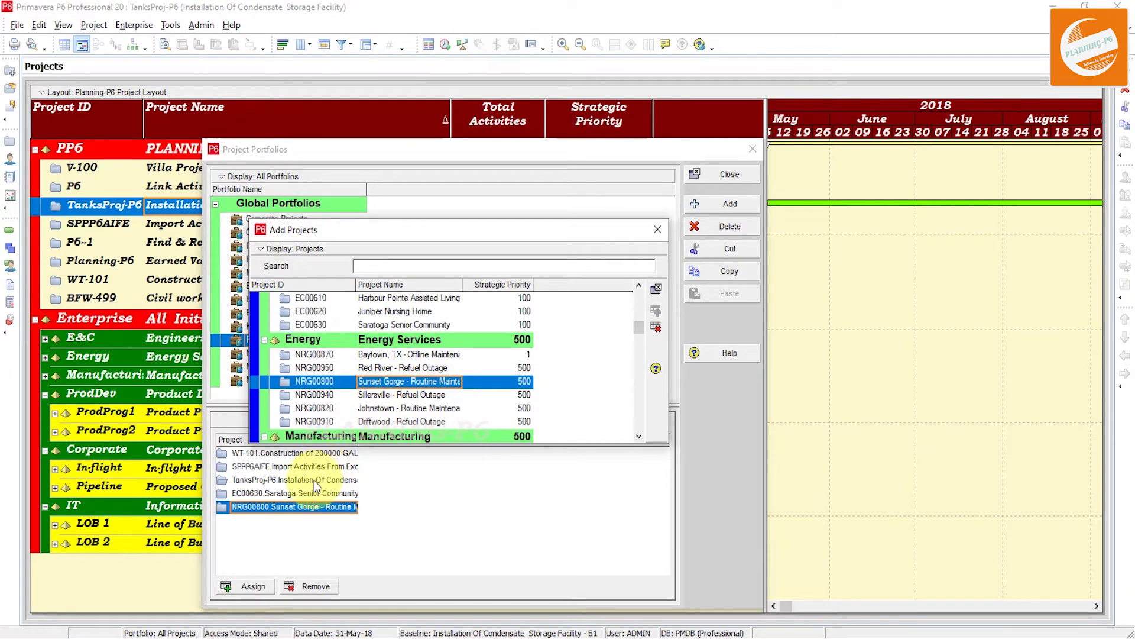
double_click(399, 421)
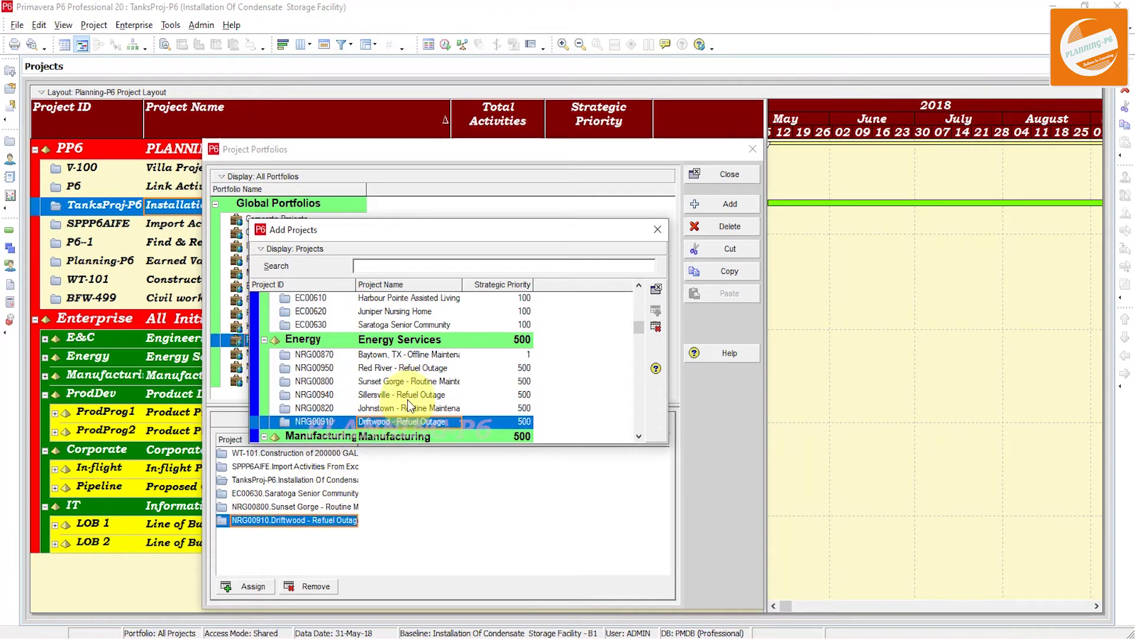
scroll(407, 400, "down", 4)
scroll(407, 381, "down", 6)
double_click(404, 367)
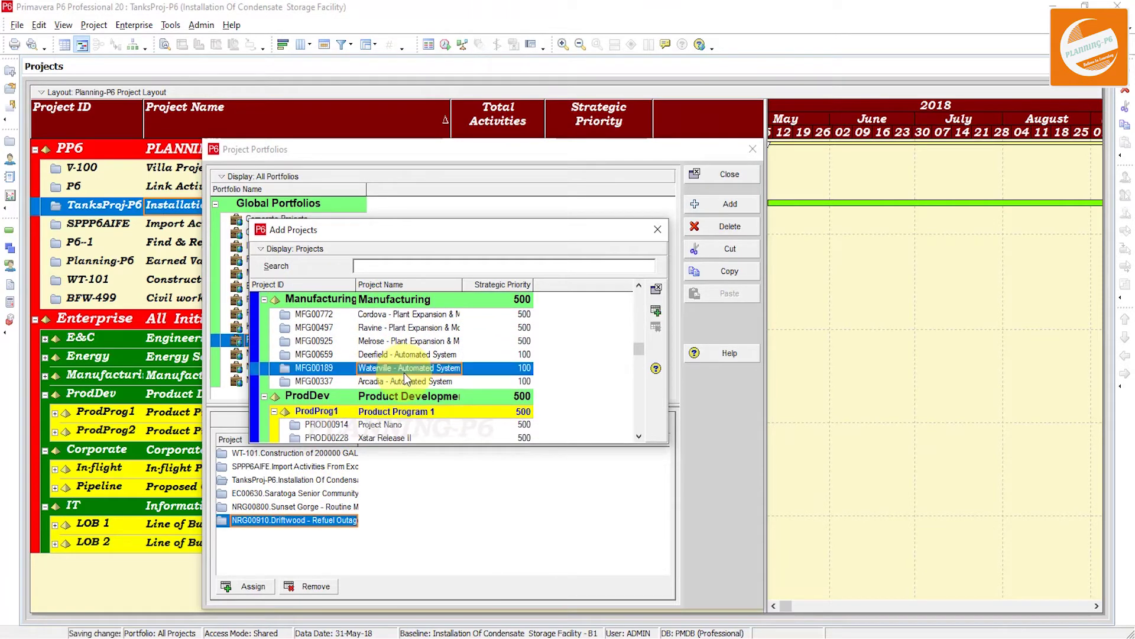
- Add PROD00266, PROD00883, CORP00307 and IT00112, then close both portfolio dialogs
scroll(384, 390, "down", 8)
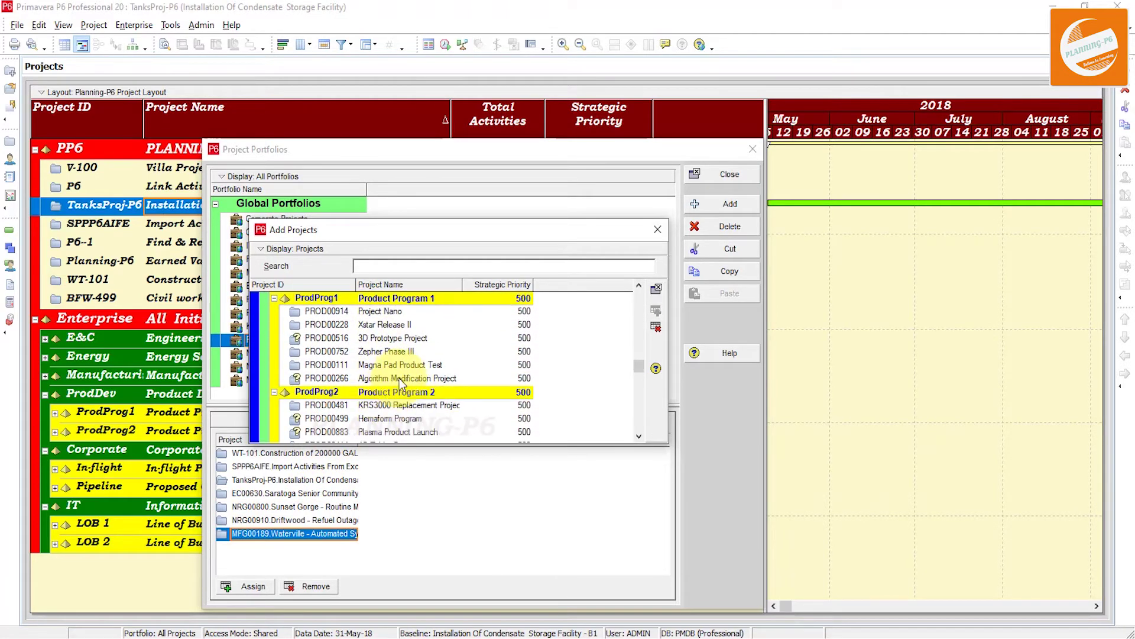
double_click(399, 379)
scroll(400, 384, "down", 2)
double_click(382, 402)
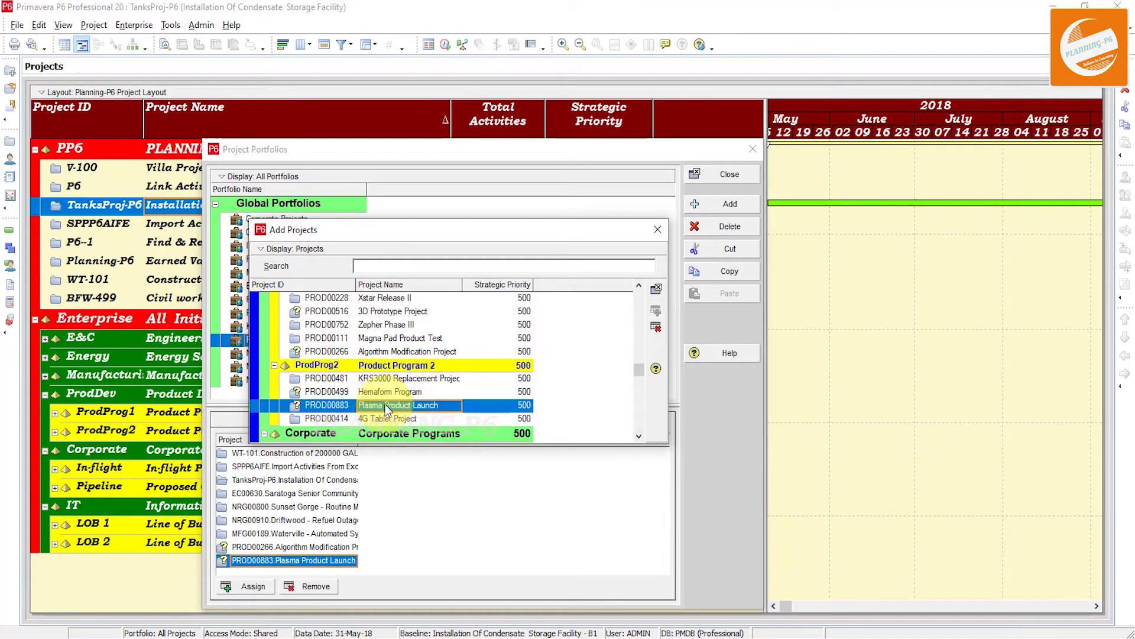
scroll(390, 397, "down", 4)
scroll(396, 391, "down", 3)
double_click(400, 395)
scroll(401, 396, "down", 14)
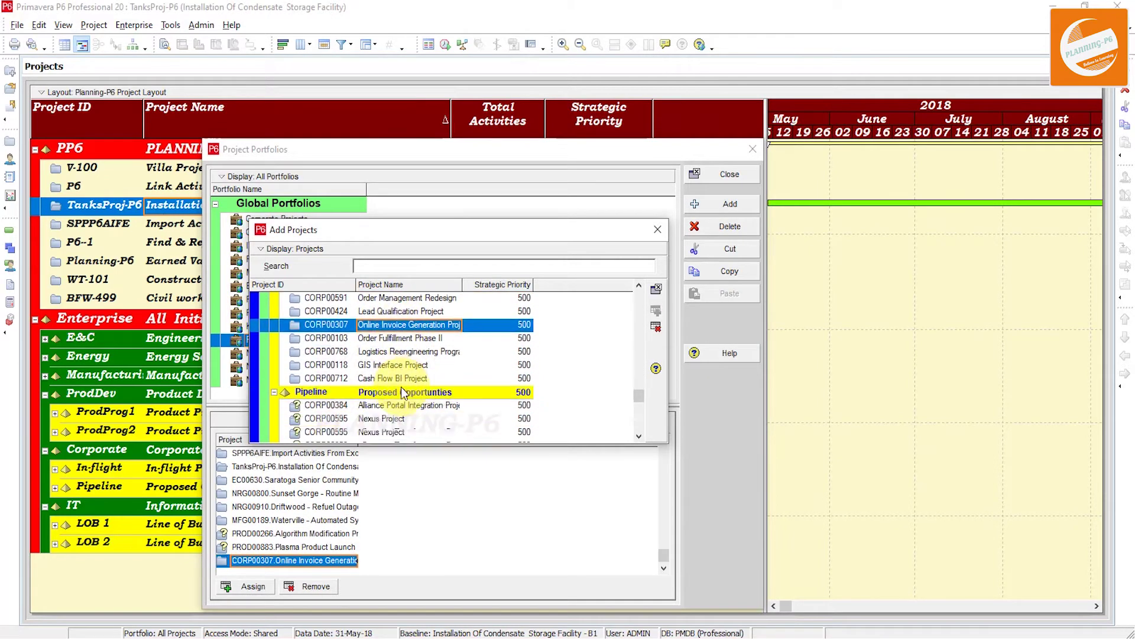
scroll(400, 387, "down", 6)
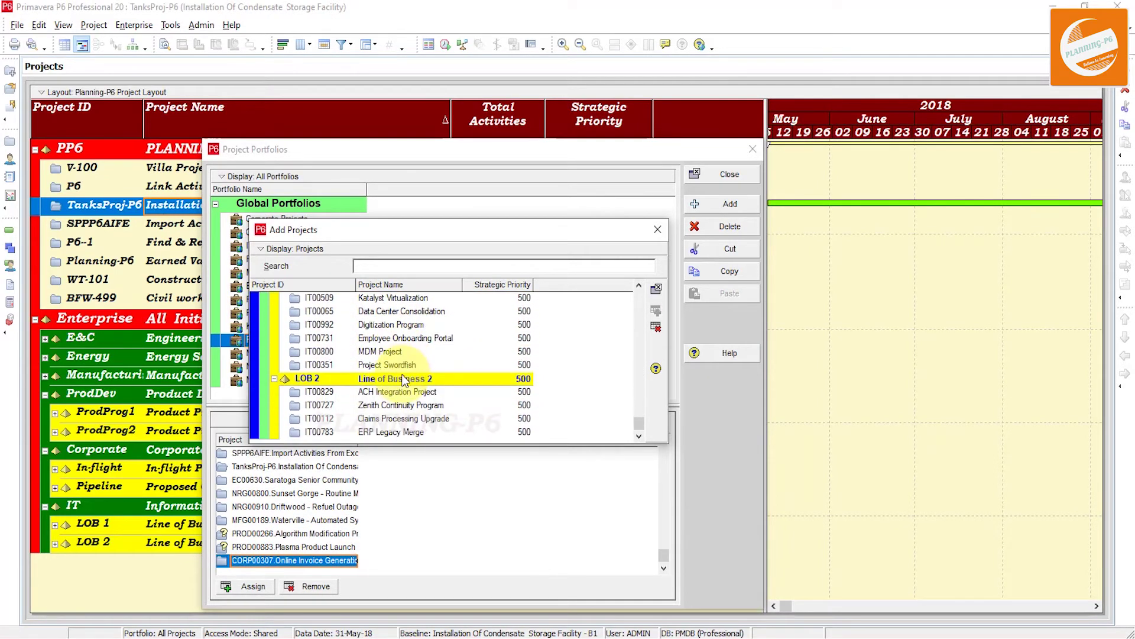
double_click(388, 420)
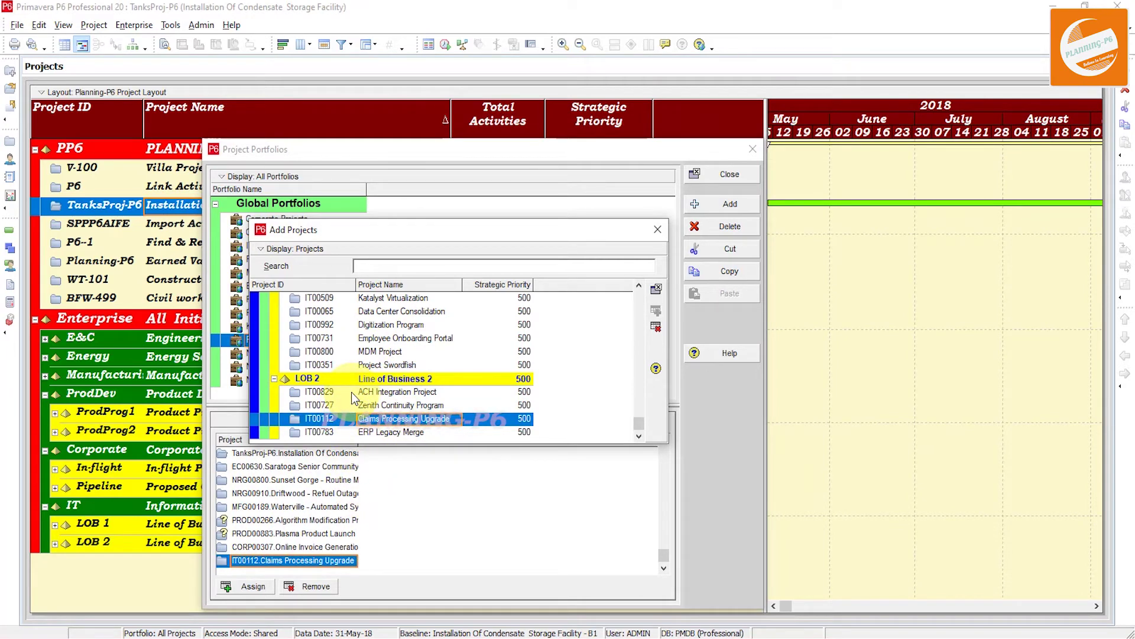
left_click(658, 231)
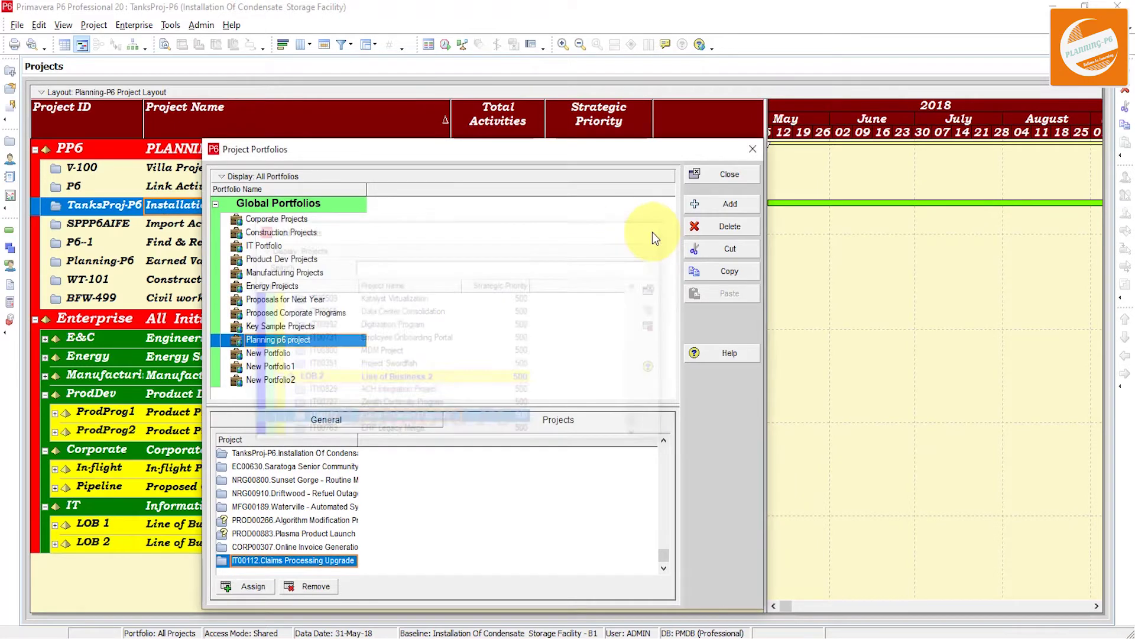
left_click(718, 175)
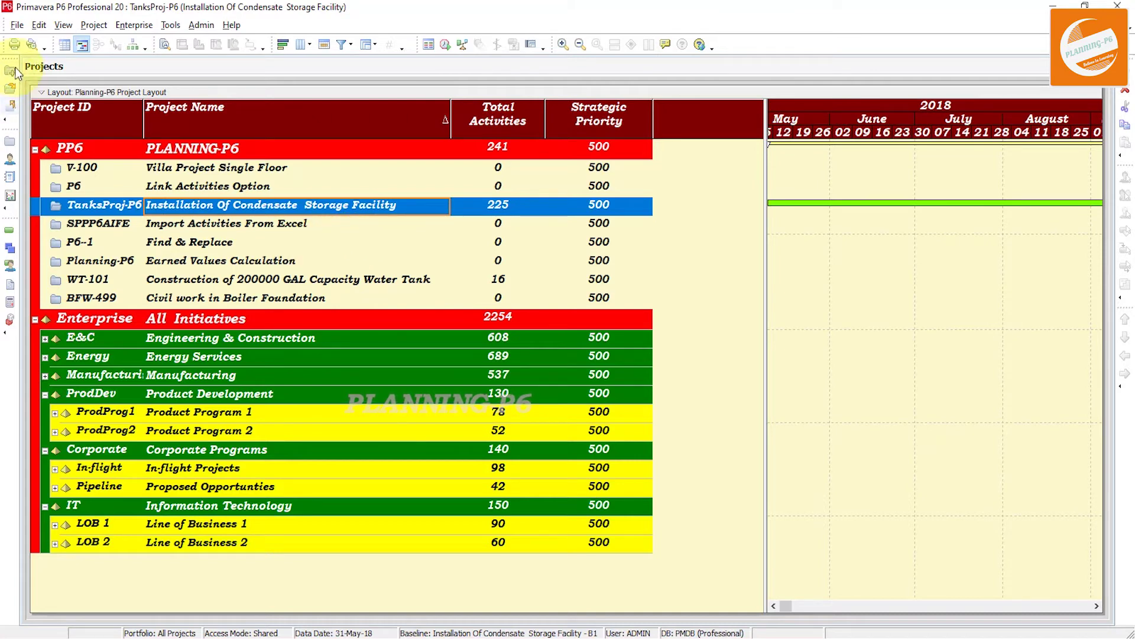
- Load the Planning p6 project portfolio via File > Select Project Portfolio, closing open projects
left_click(19, 25)
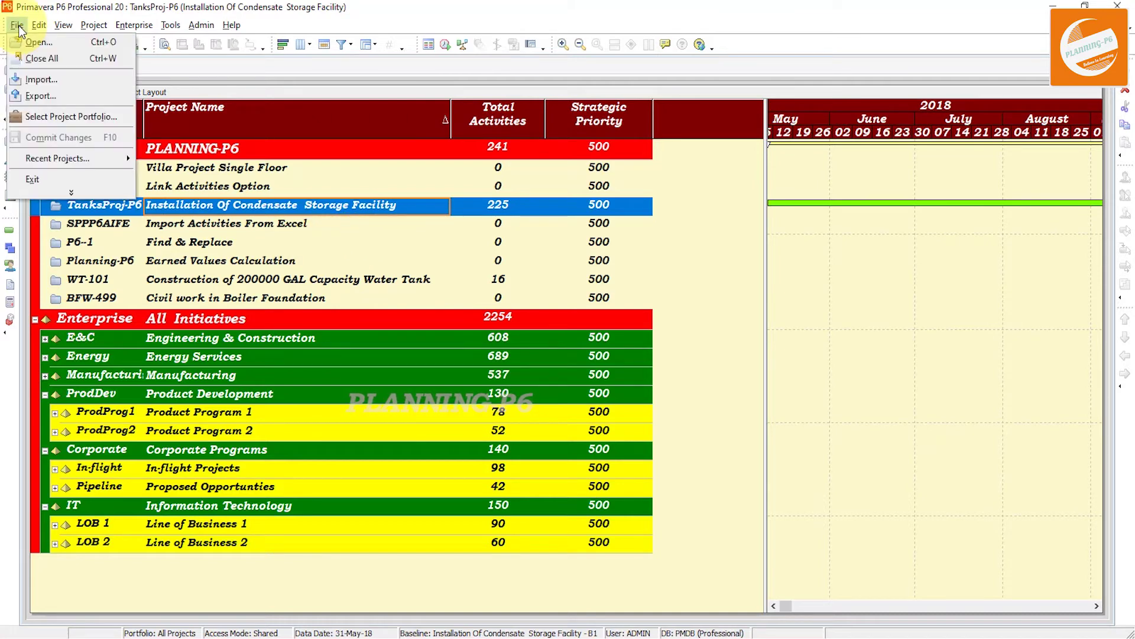
left_click(68, 117)
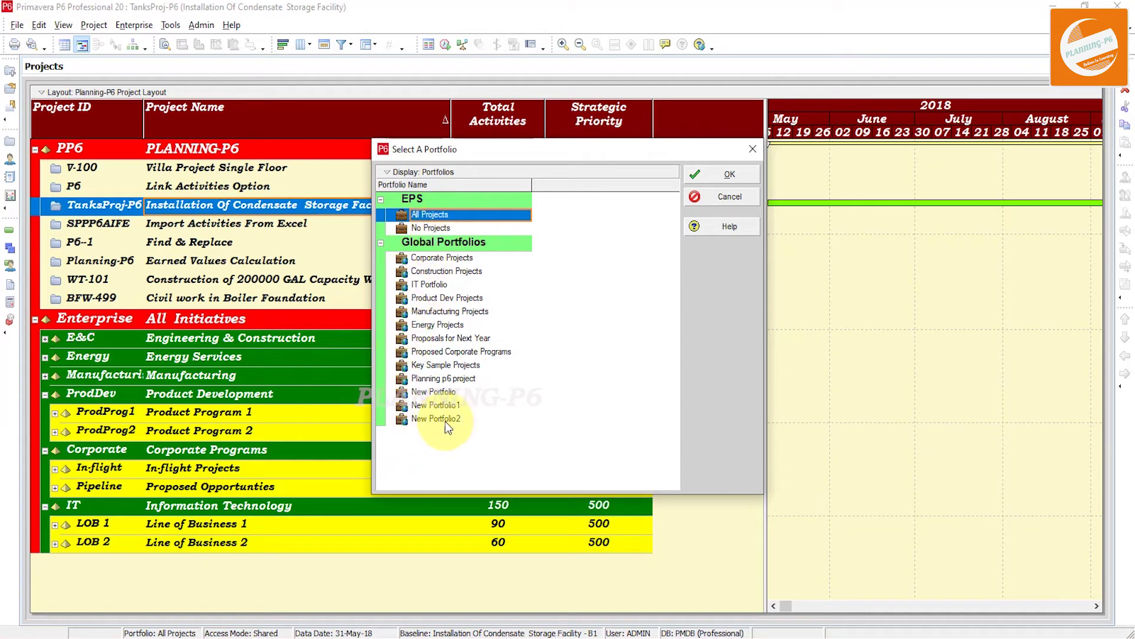
left_click(451, 381)
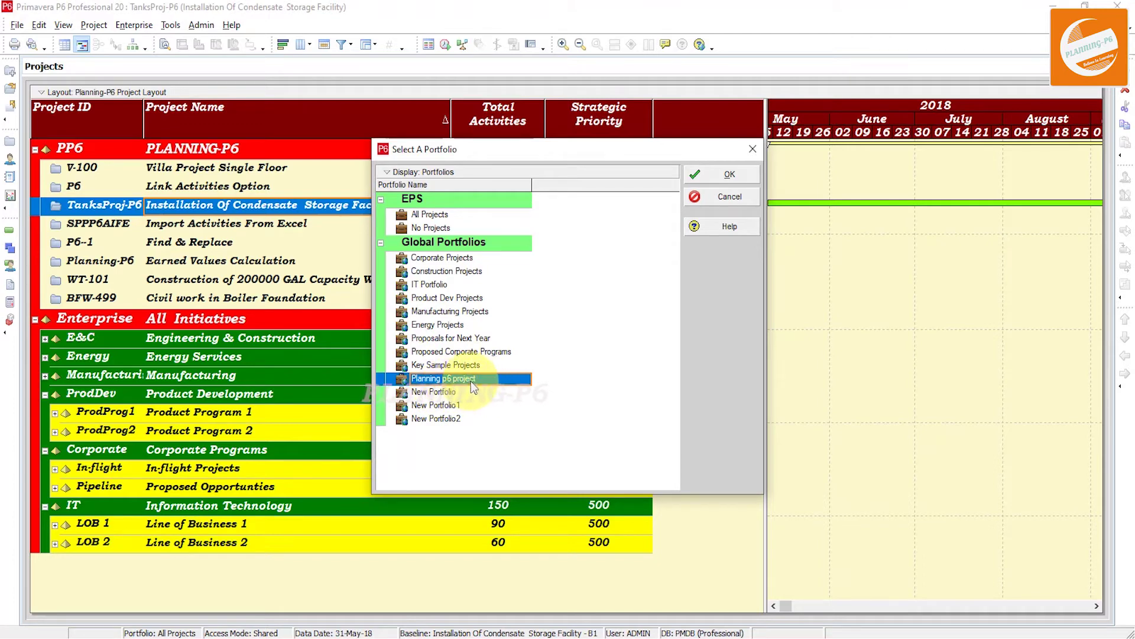
left_click(705, 173)
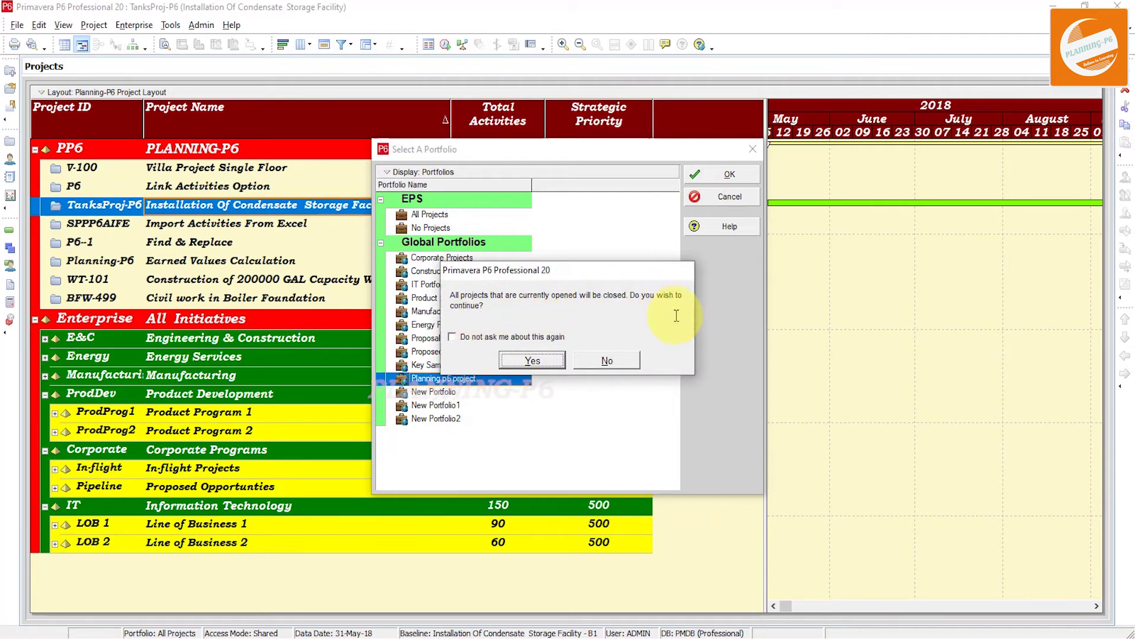
left_click(533, 359)
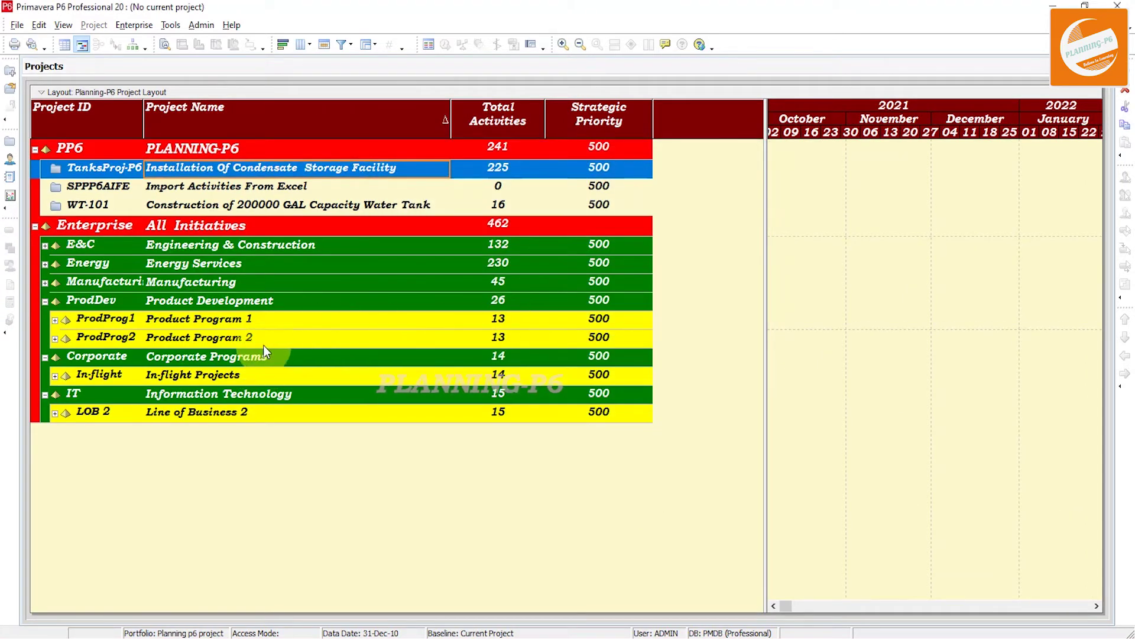
- Expand Product Programs 1–2, In-flight Projects, Line of Business 2, Engineering & Construction, Energy and Manufacturing
left_click(55, 320)
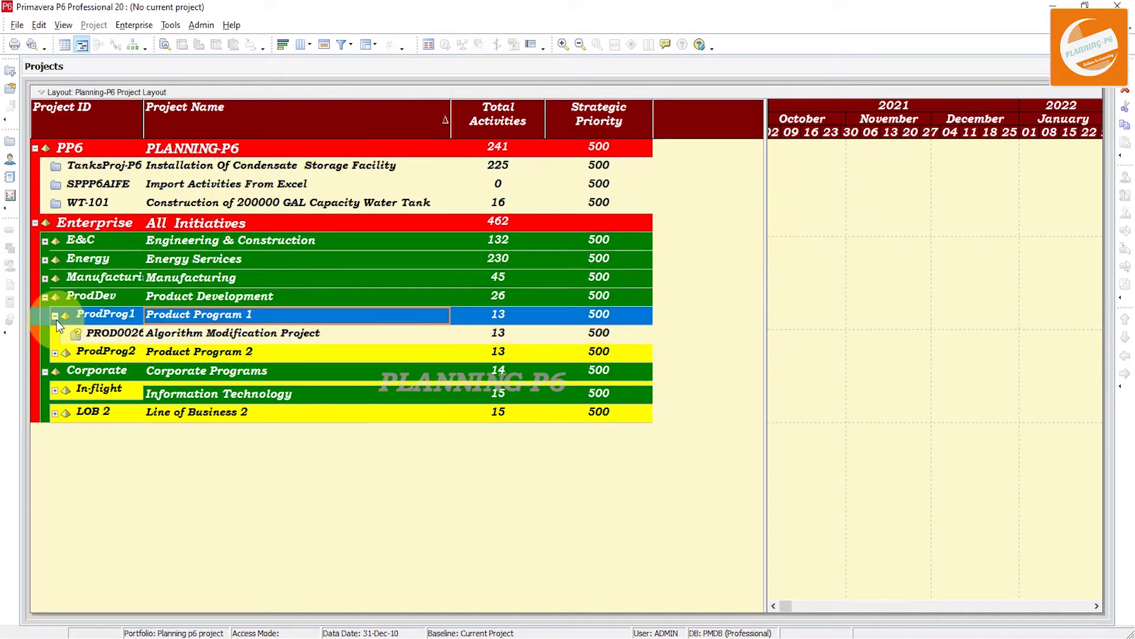
left_click(54, 357)
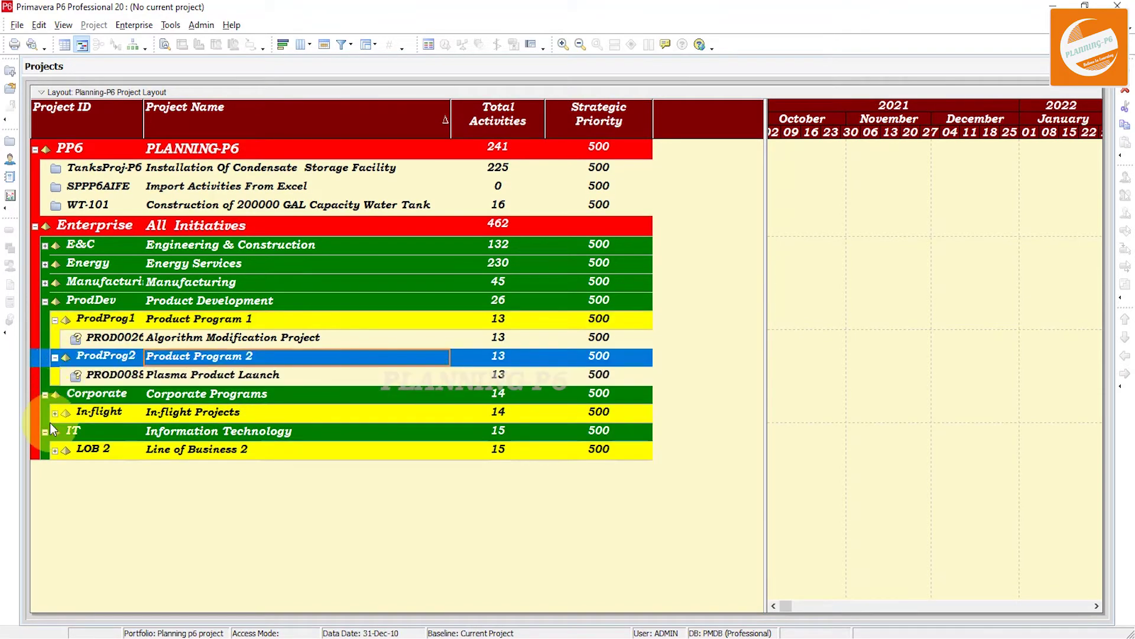
left_click(54, 413)
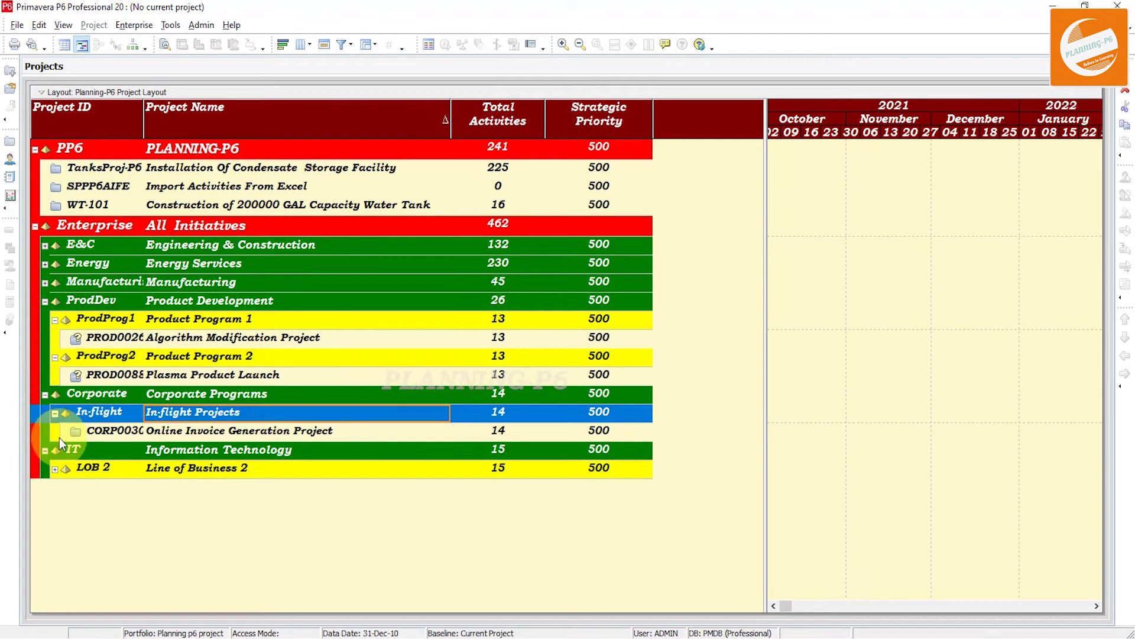
left_click(55, 469)
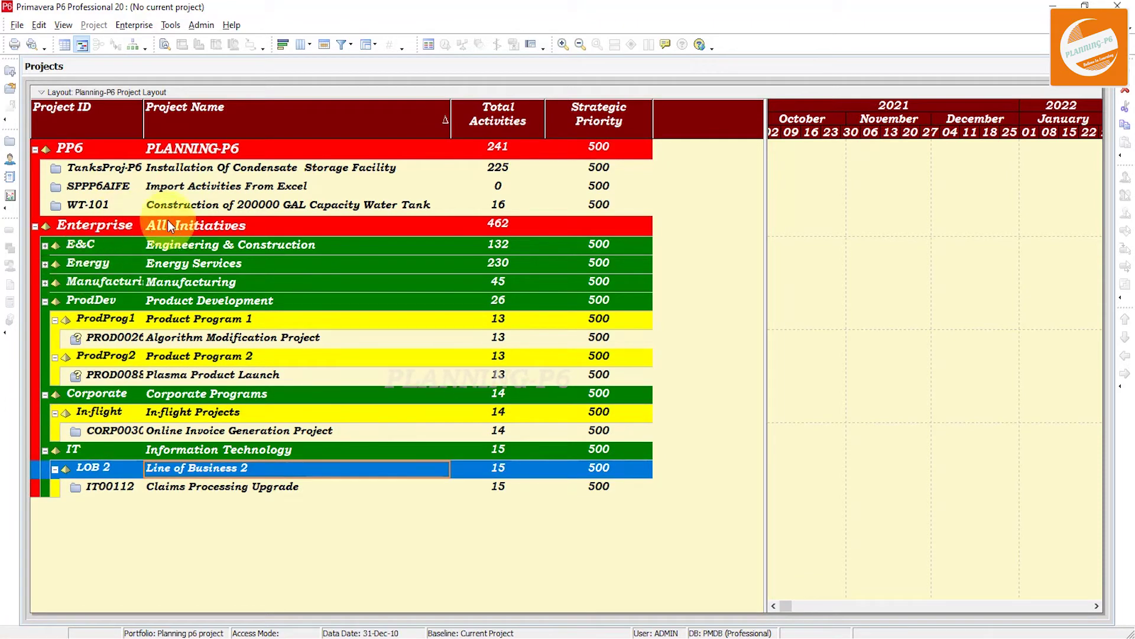
left_click(46, 246)
left_click(45, 283)
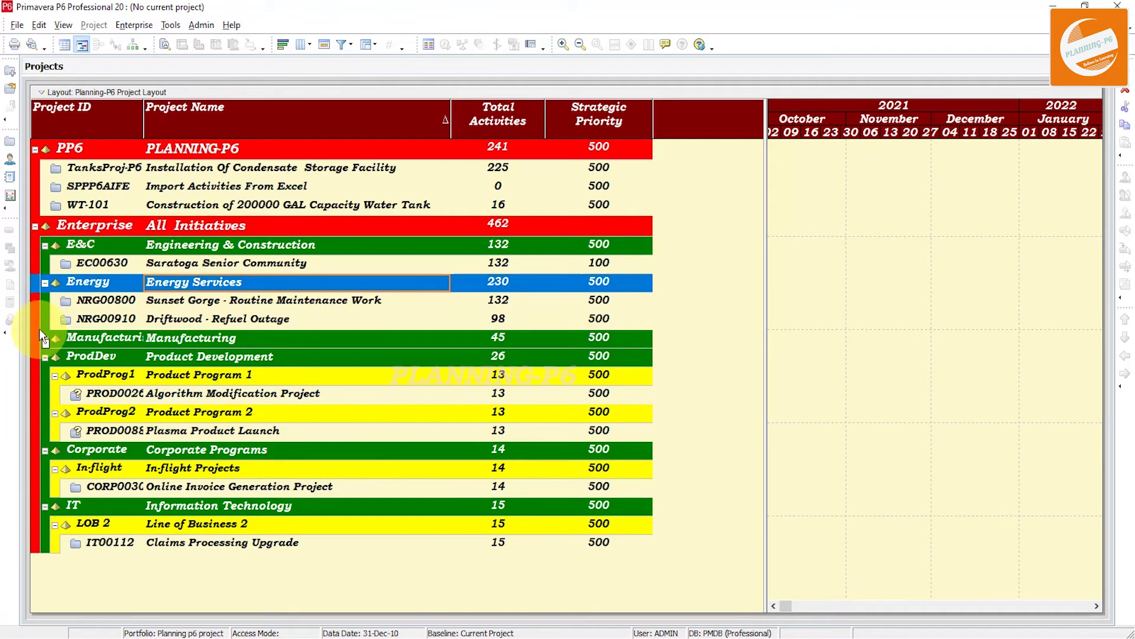
left_click(45, 339)
left_click(45, 376)
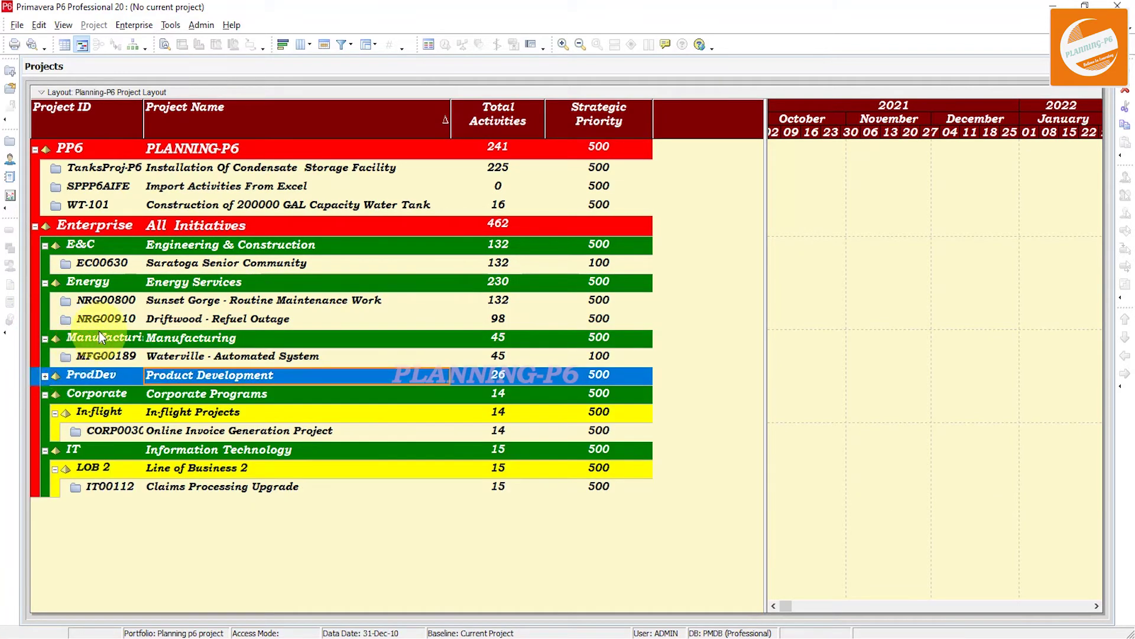
left_click(43, 376)
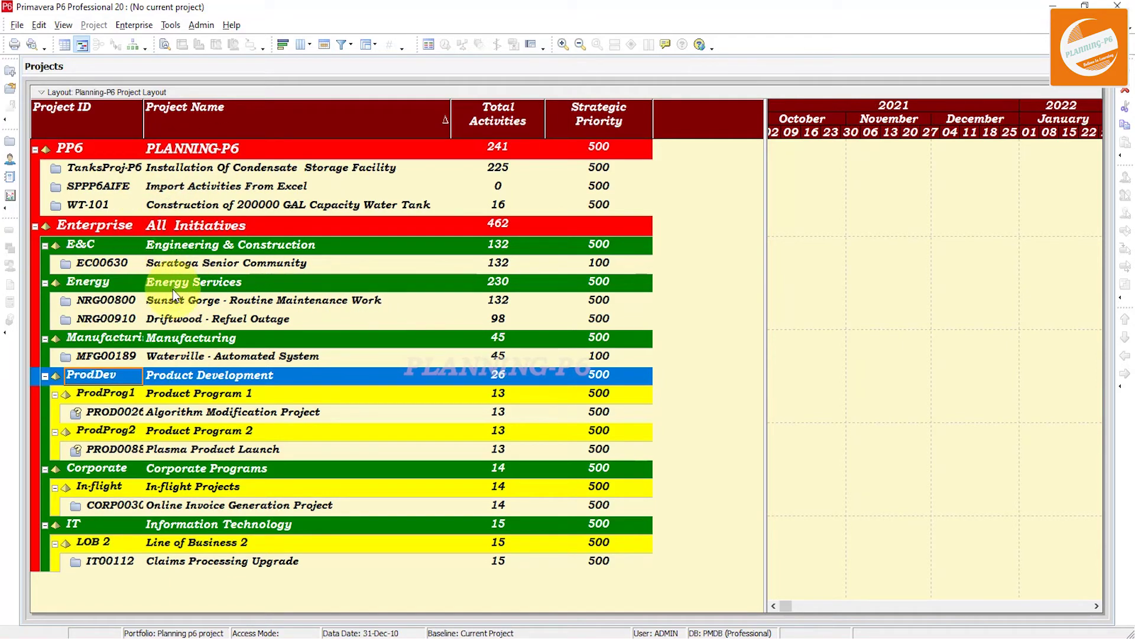
right_click(263, 225)
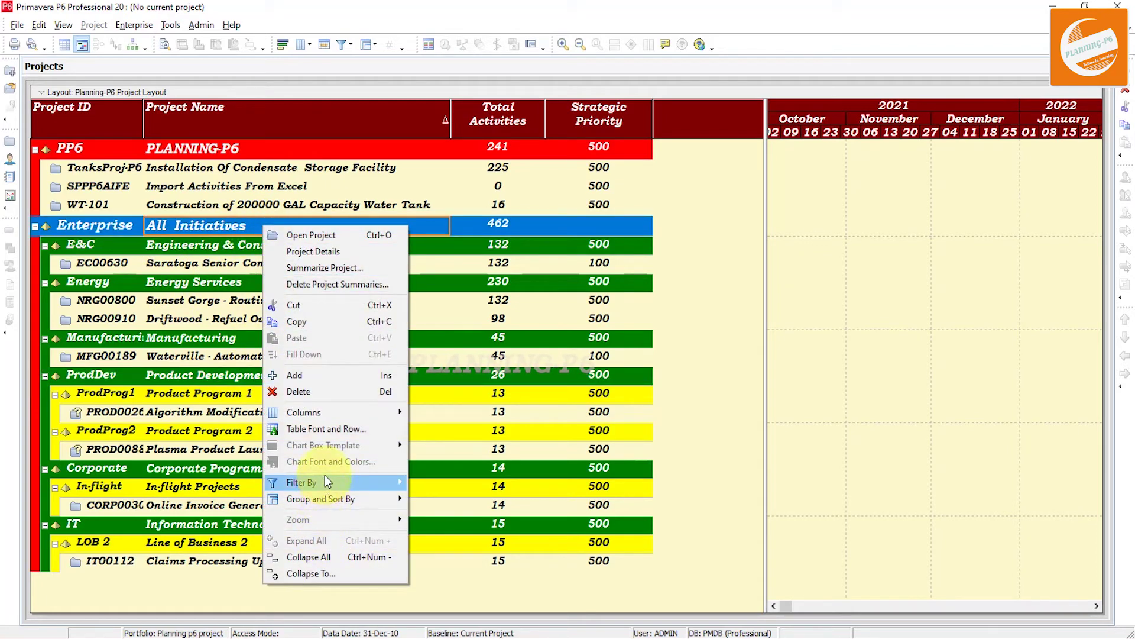
mouse_move(324, 499)
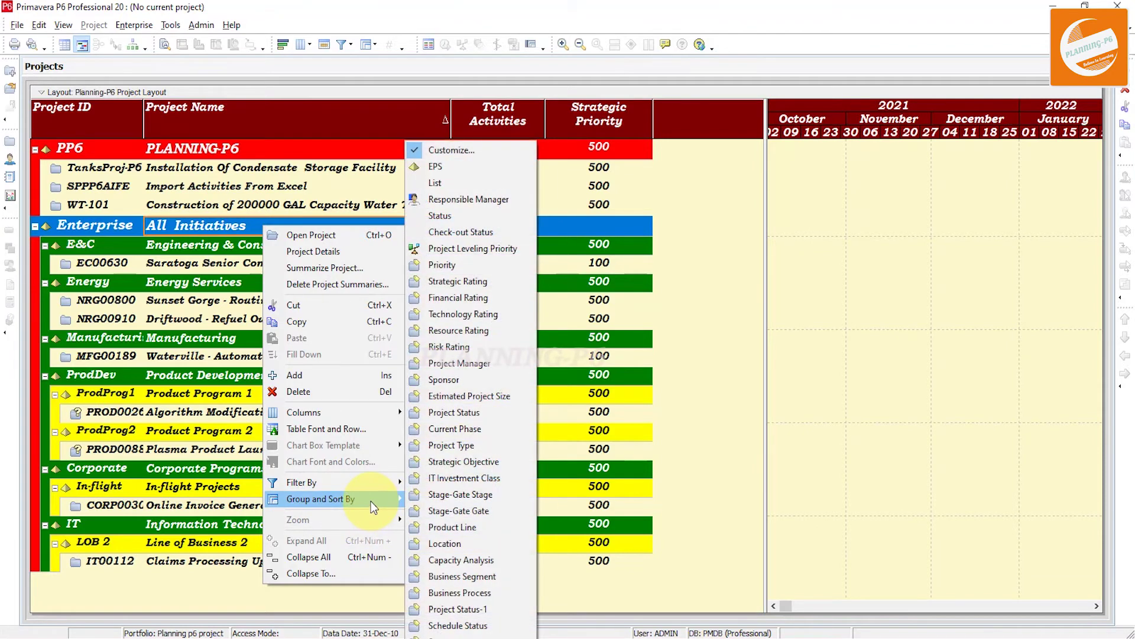
left_click(479, 153)
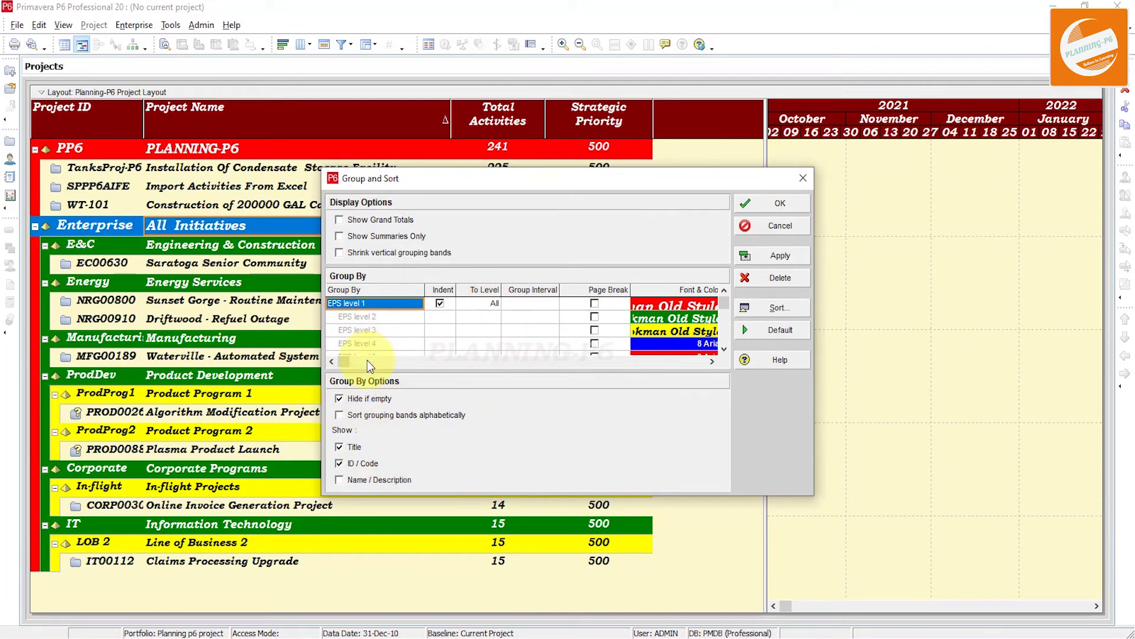
left_click(339, 399)
left_click(786, 254)
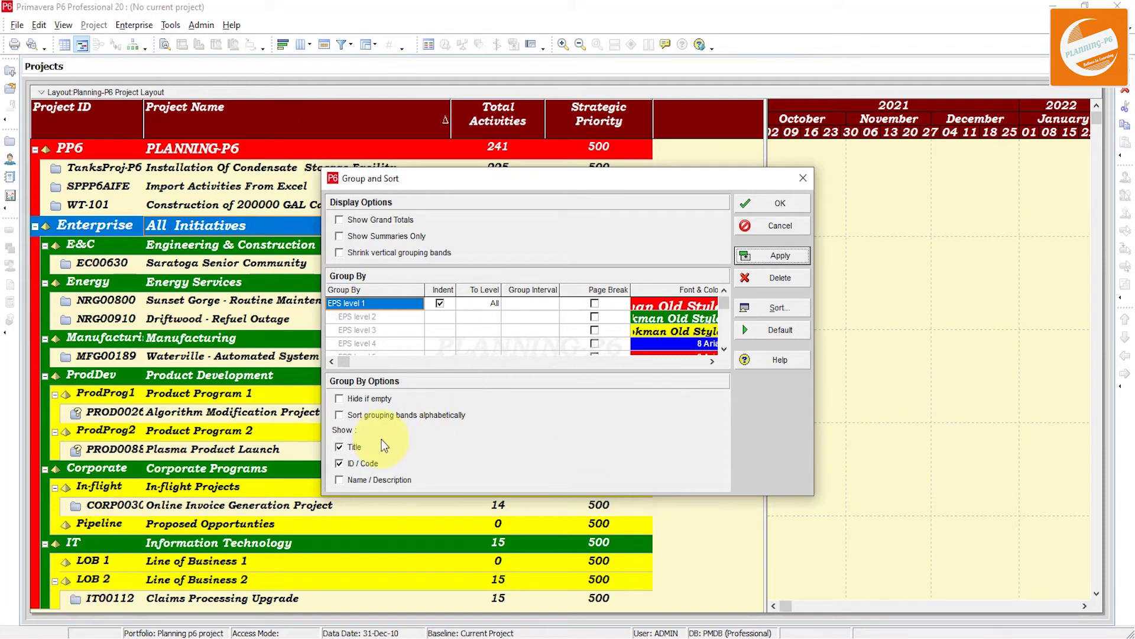
left_click(375, 401)
left_click(790, 260)
left_click(781, 204)
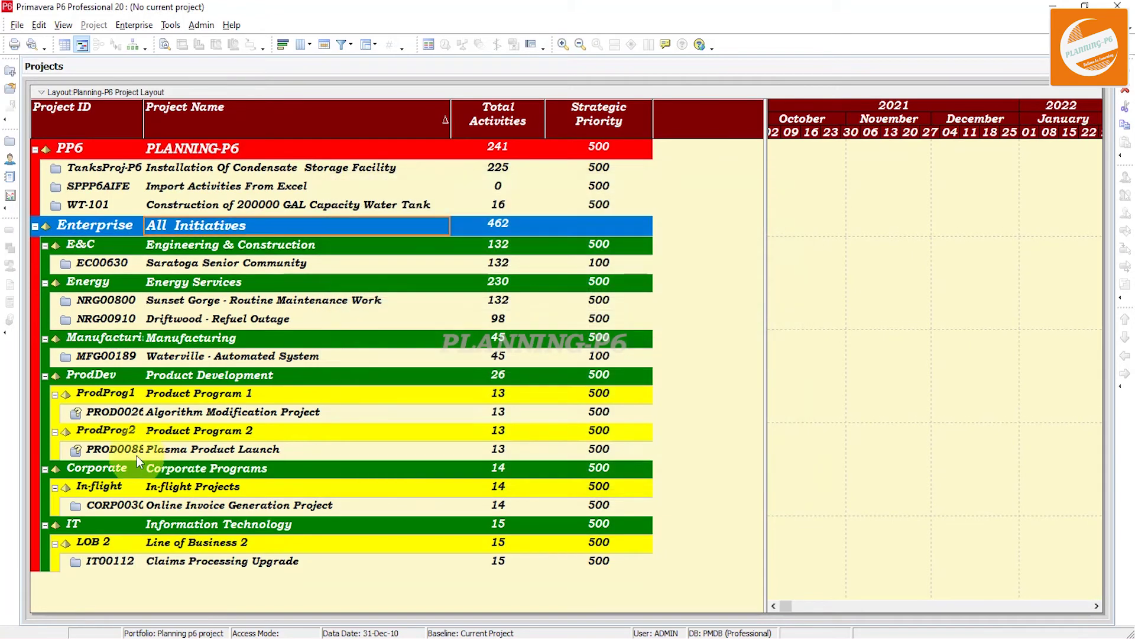
- Group and sort the projects as a flat List, then select TanksProj-P6
right_click(319, 304)
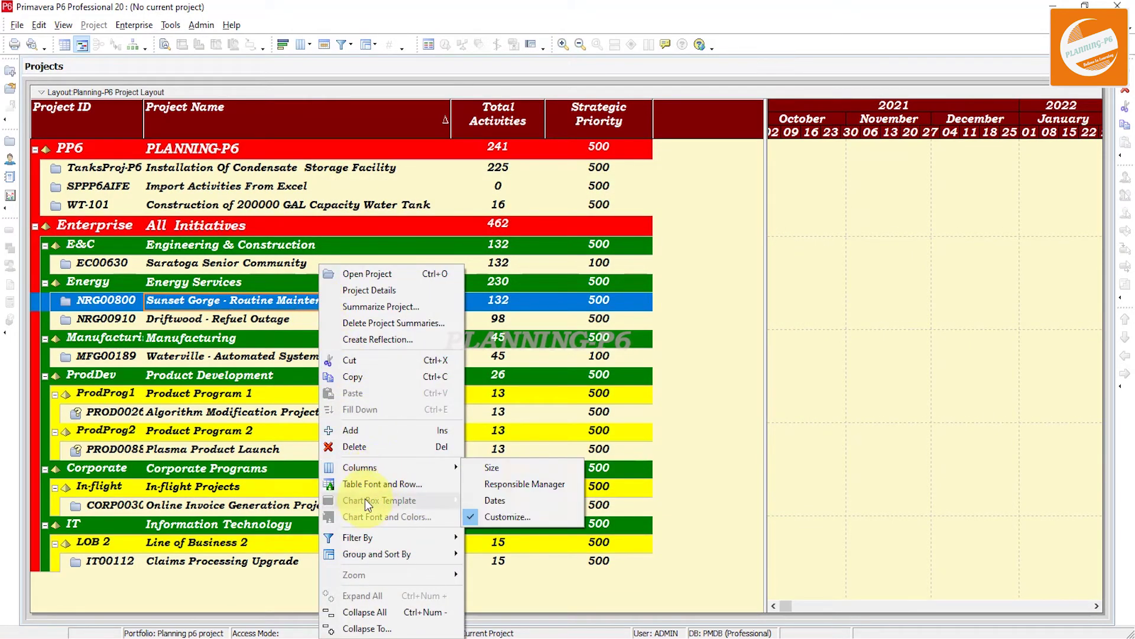
mouse_move(371, 561)
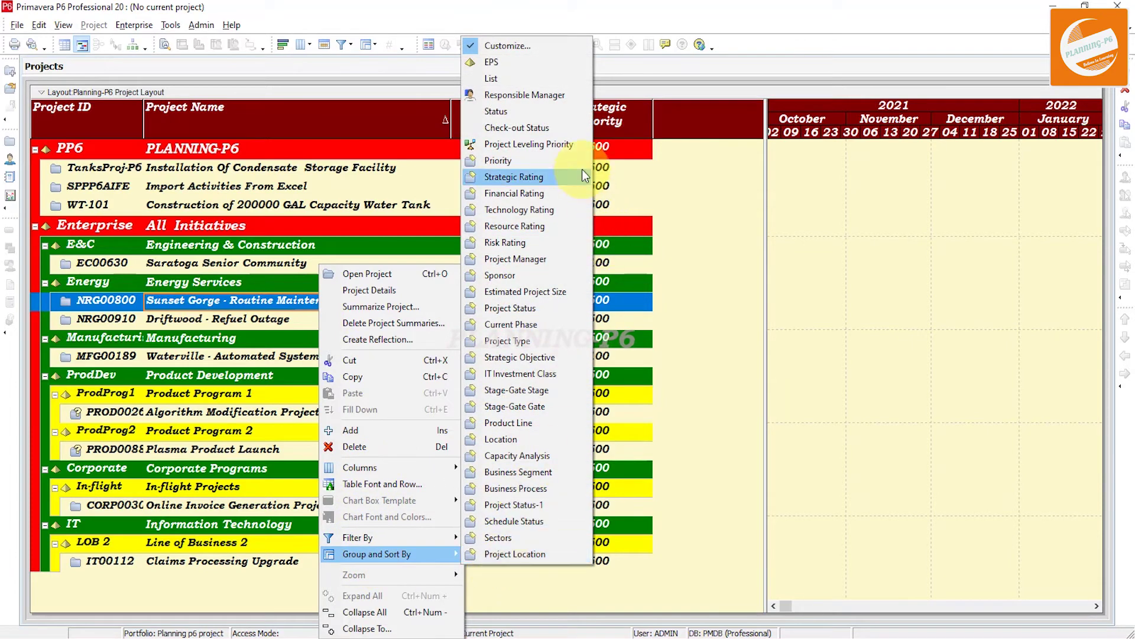
left_click(513, 84)
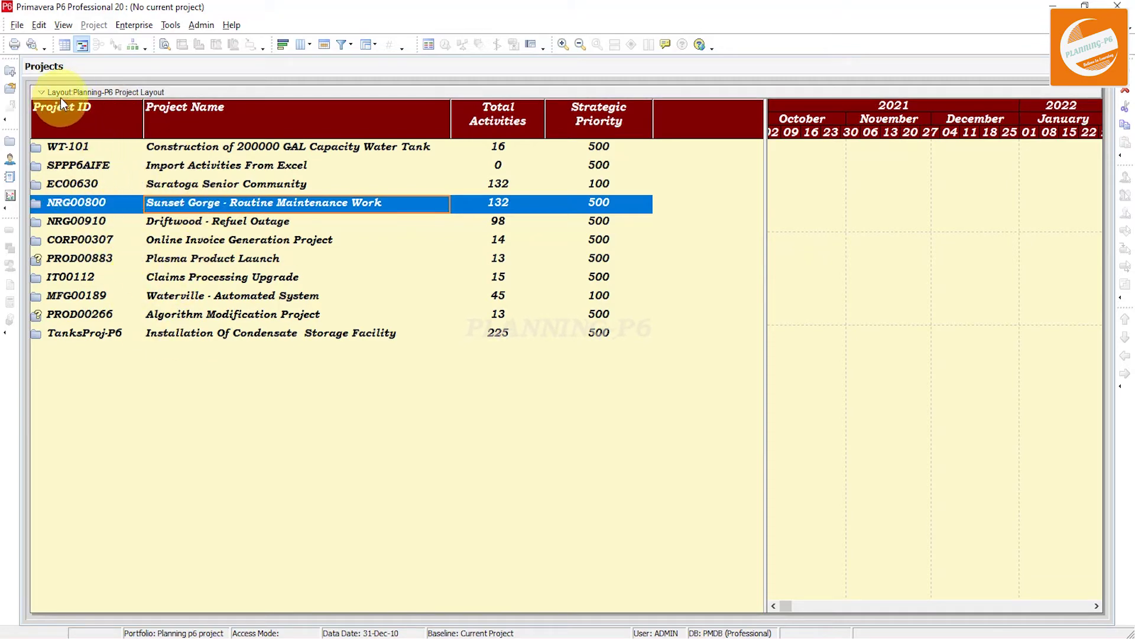
left_click(150, 93)
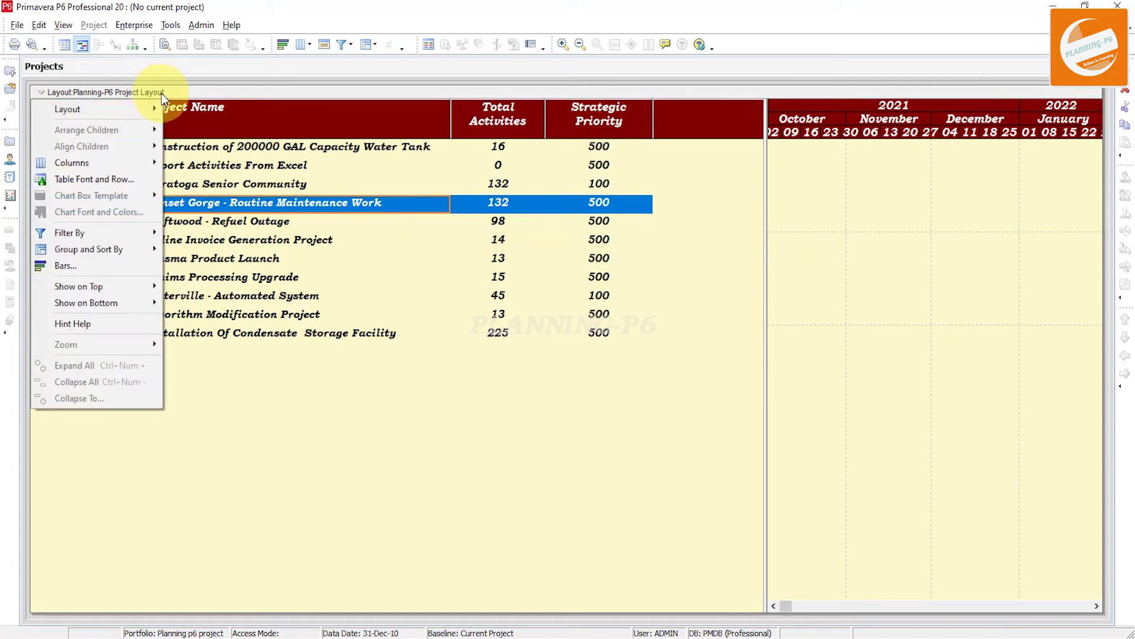
left_click(273, 366)
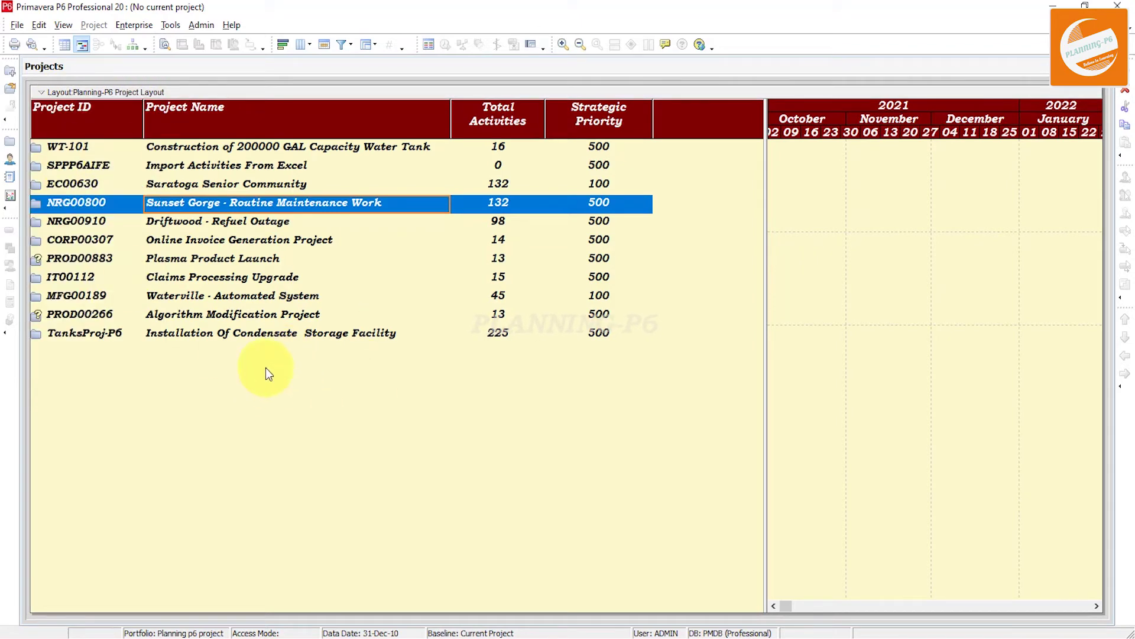
left_click(279, 333)
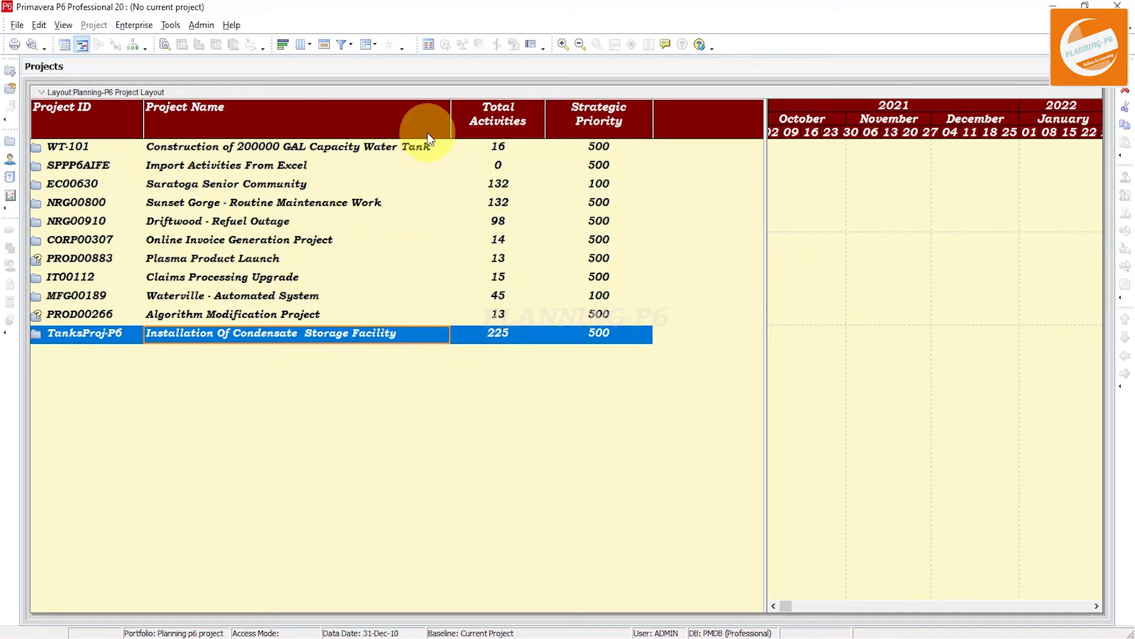
- In the Columns dialog, search the available columns and add Finish
right_click(410, 115)
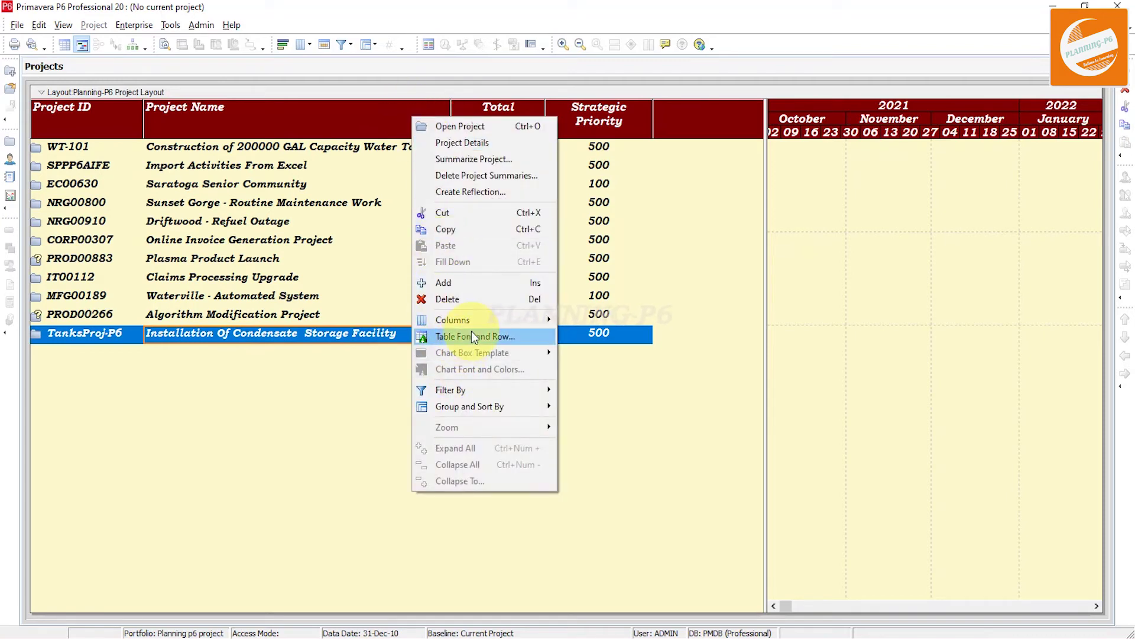
mouse_move(481, 321)
left_click(595, 366)
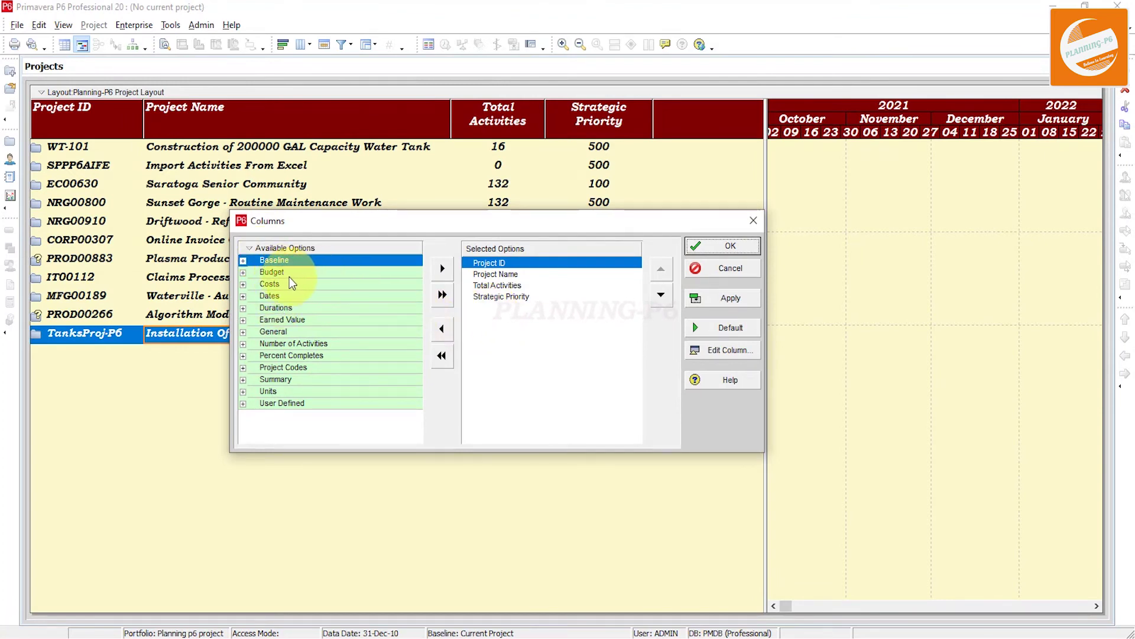
right_click(263, 248)
left_click(263, 264)
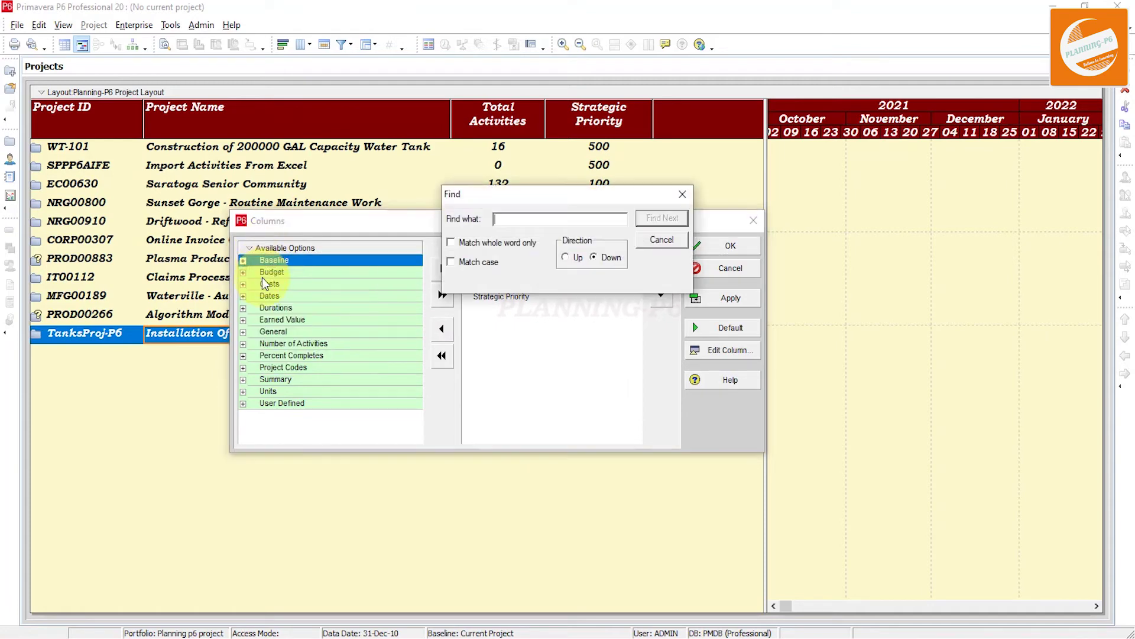
type("start")
key("Return")
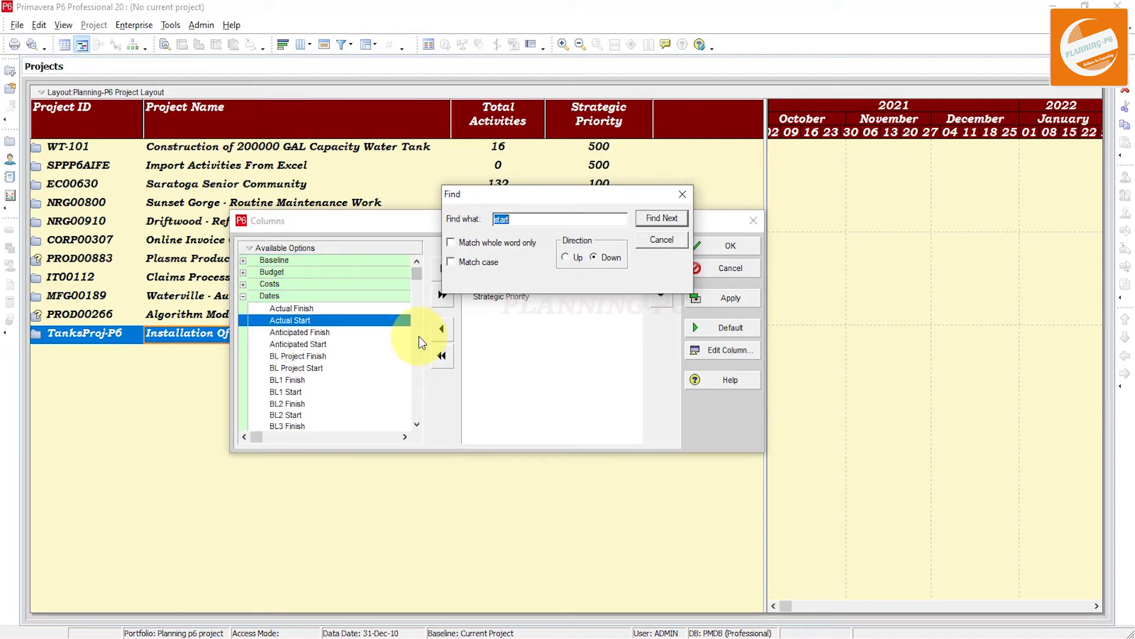
key("Return")
key("Return")
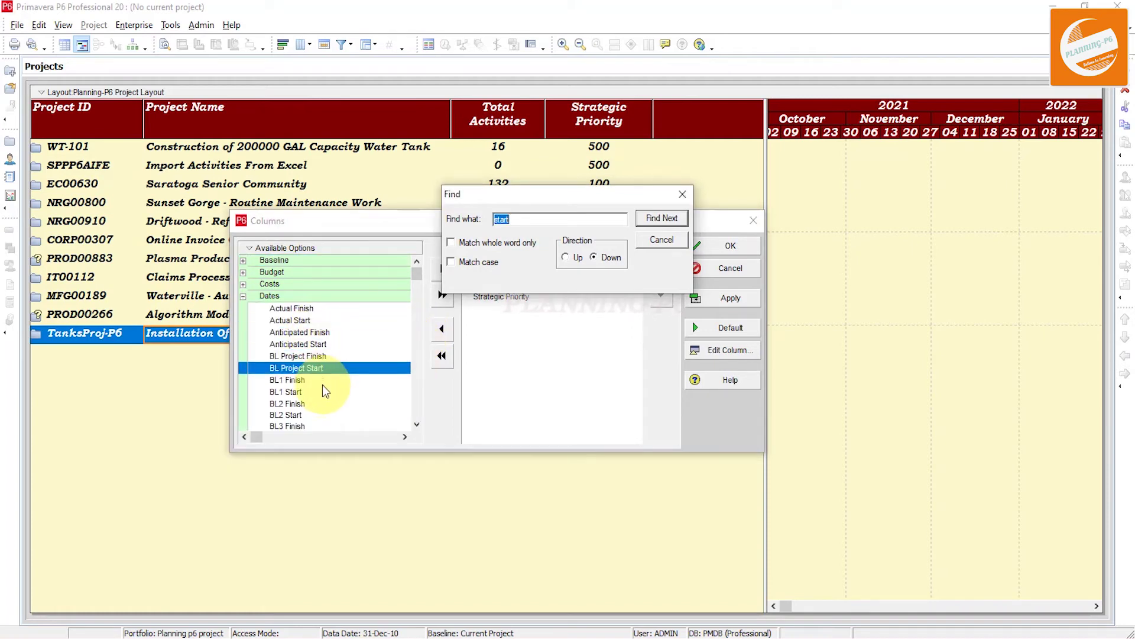
key("Return")
key("Return")
key("Return")
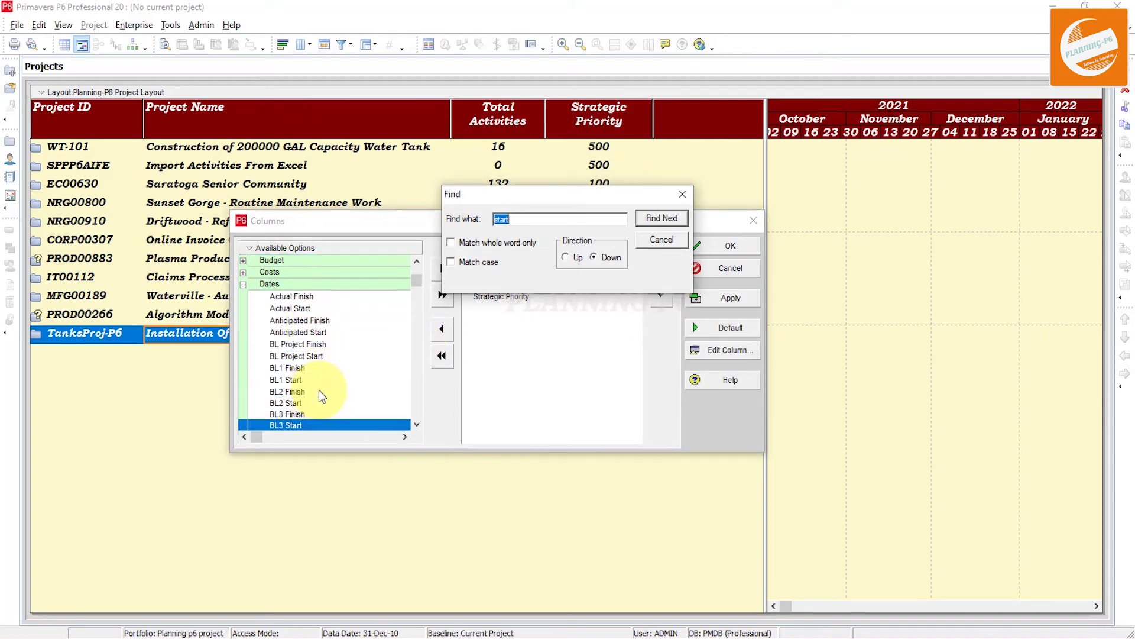
key("Return")
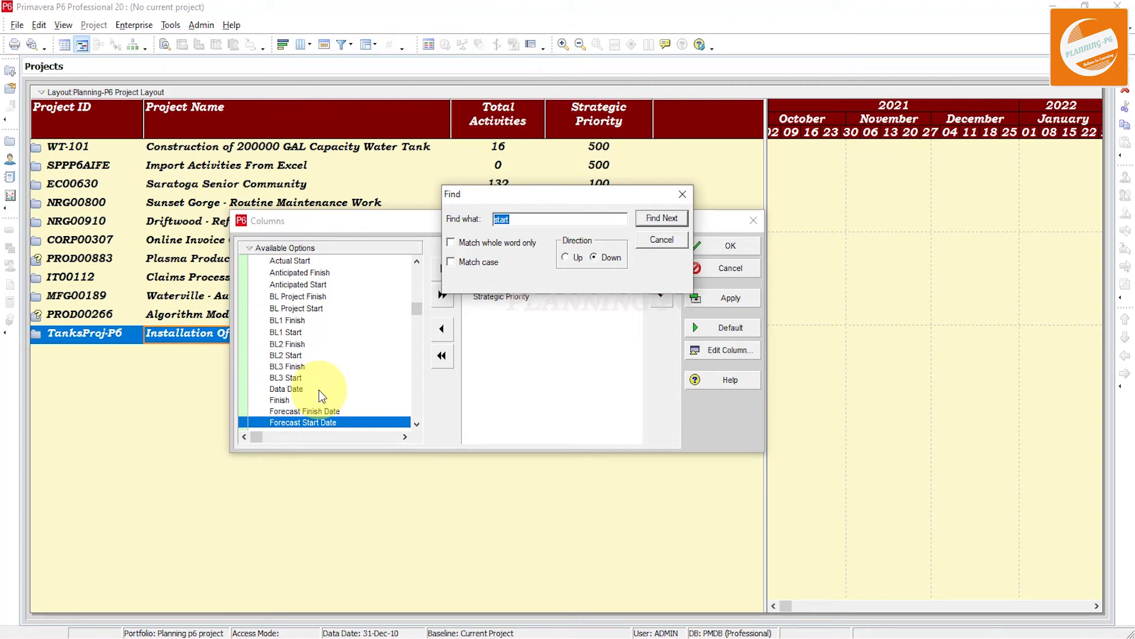
double_click(285, 400)
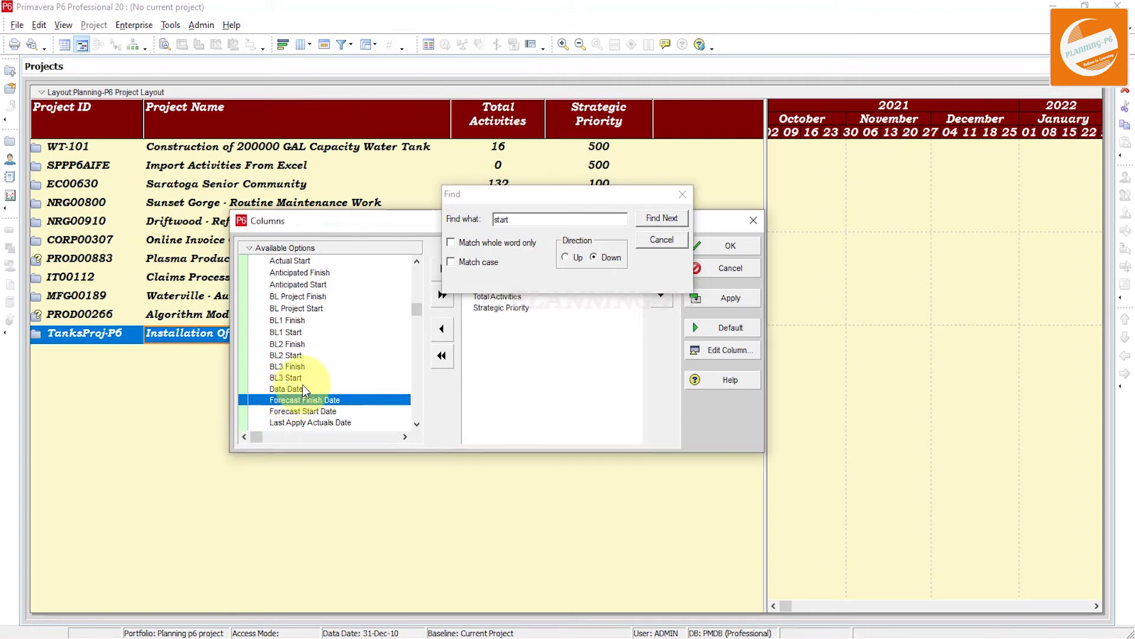
- Add the Start column to the selected columns
scroll(305, 390, "up", 1)
scroll(304, 390, "down", 5)
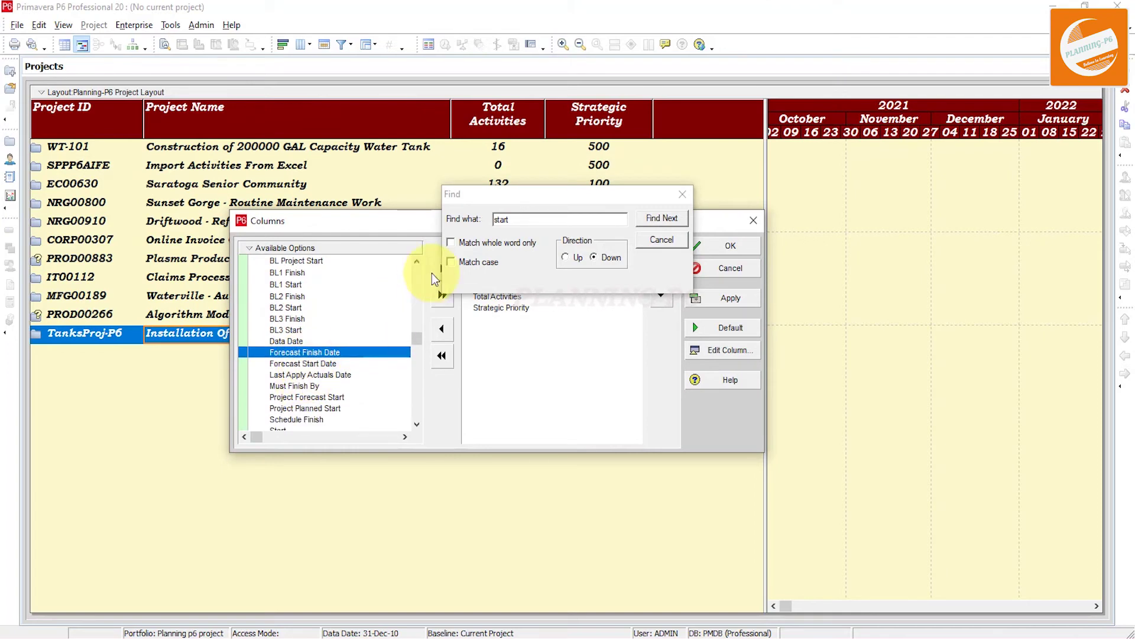
scroll(293, 395, "down", 4)
left_click(290, 382)
double_click(290, 382)
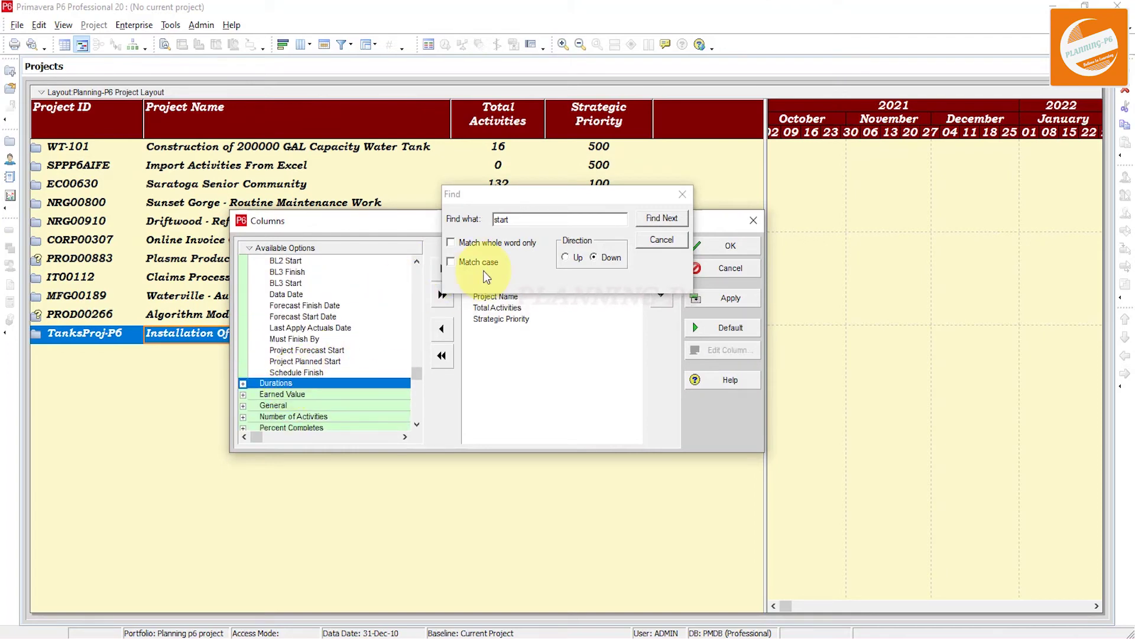
- Move Start and Finish to the end of the column order and apply
left_click(682, 195)
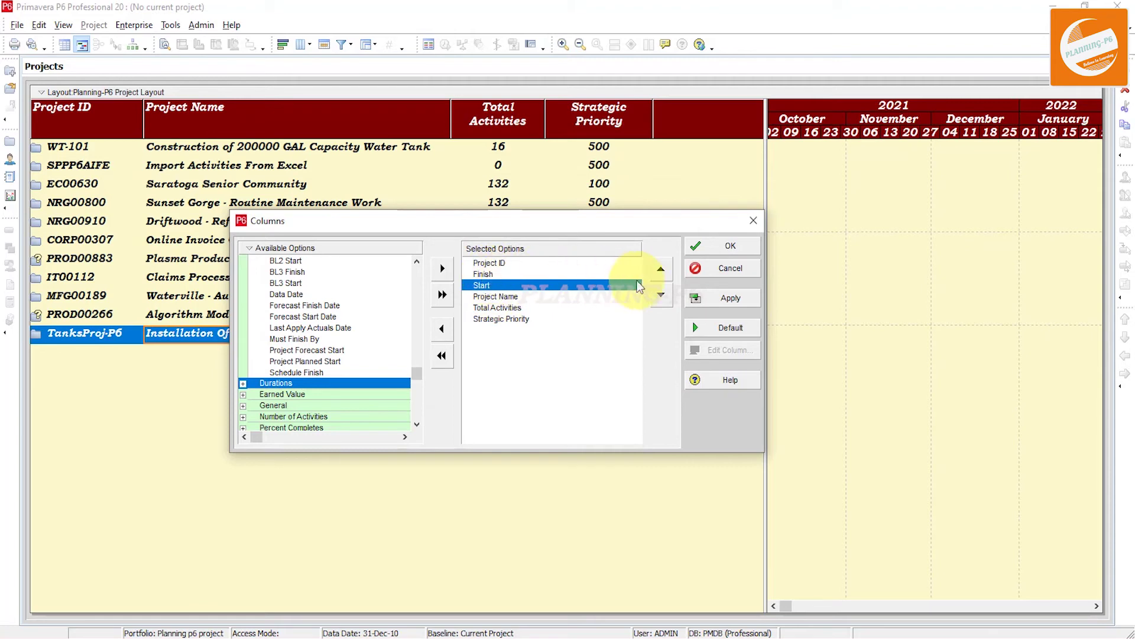
left_click(665, 299)
left_click(666, 299)
left_click(666, 299)
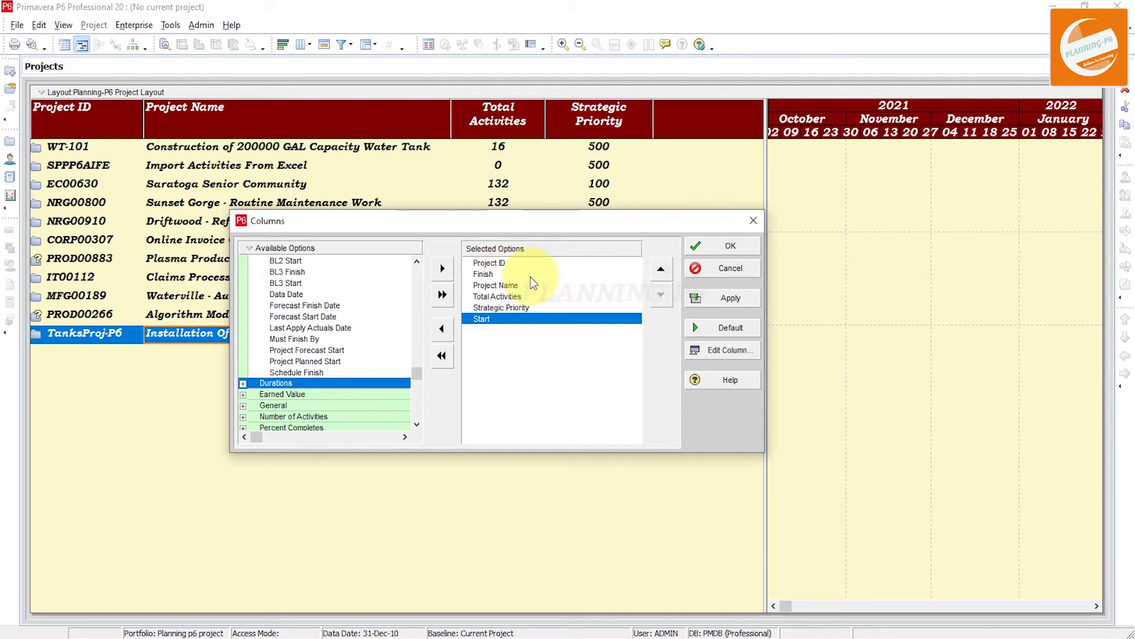
left_click(483, 274)
left_click(661, 296)
left_click(661, 296)
left_click(661, 296)
left_click(660, 296)
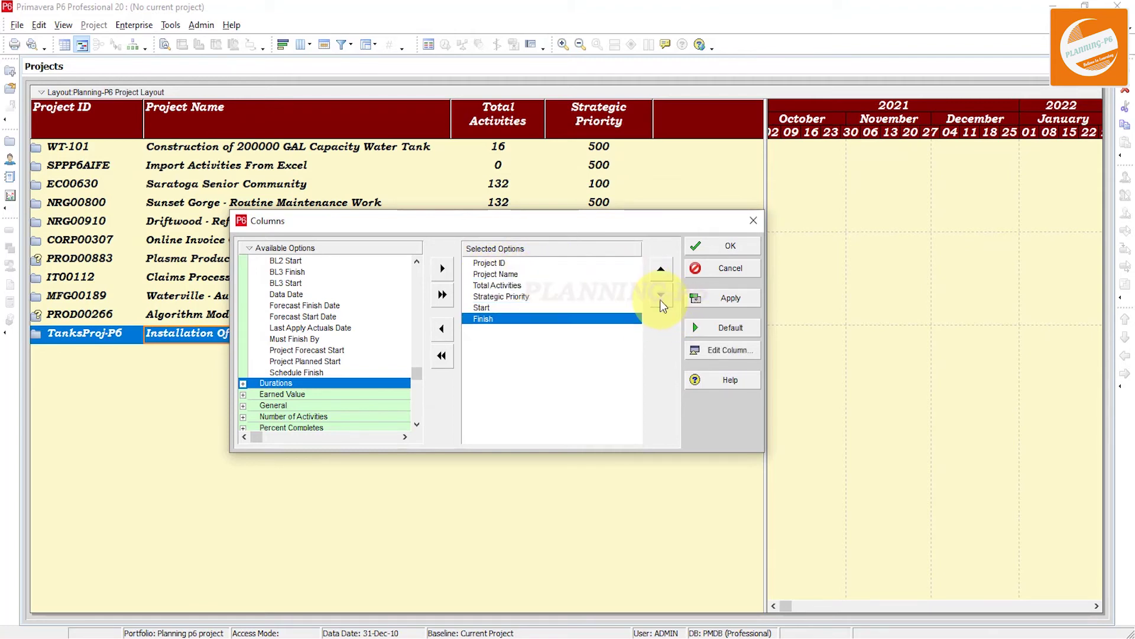
left_click(729, 295)
- Apply the column changes, widen the table to show Finish, and narrow the Start column
left_click(725, 246)
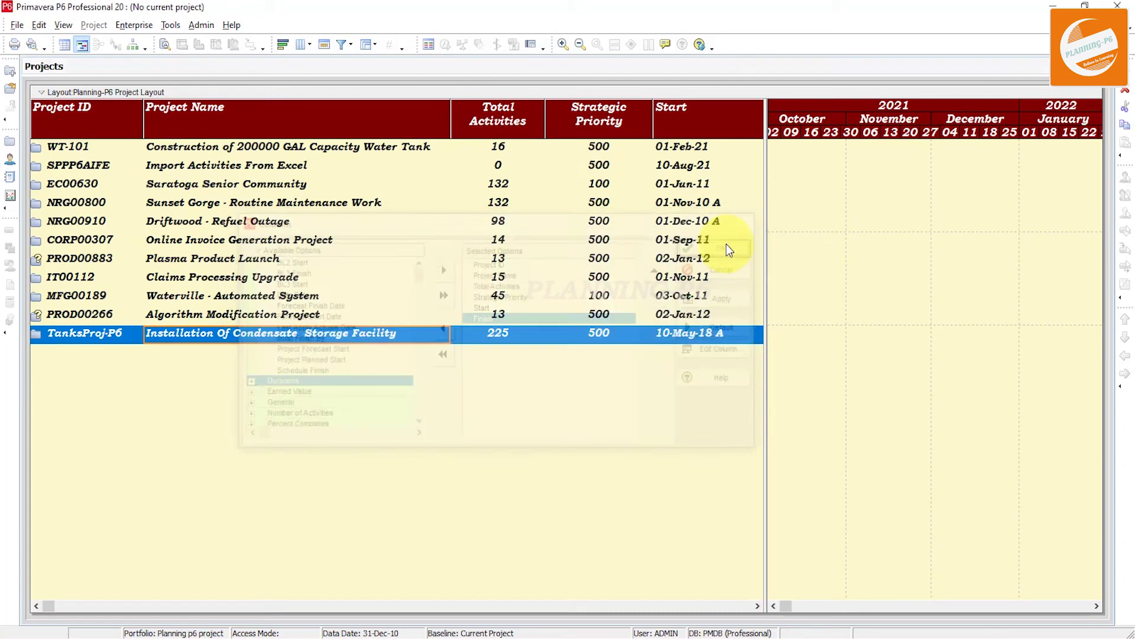
left_click_drag(765, 190, 965, 205)
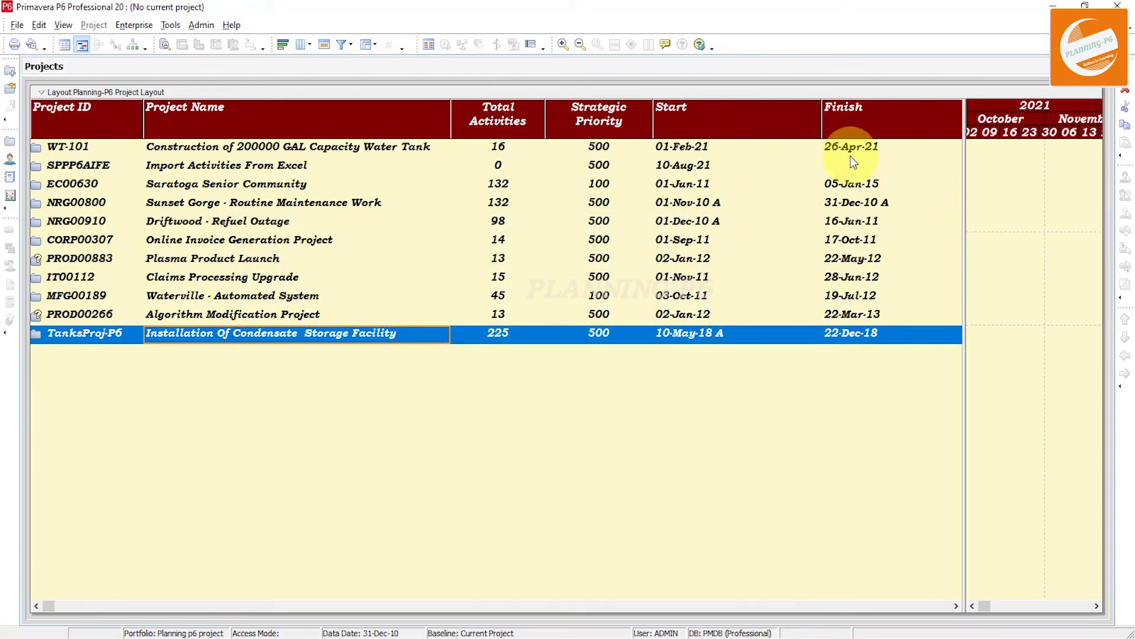
left_click_drag(822, 121, 747, 114)
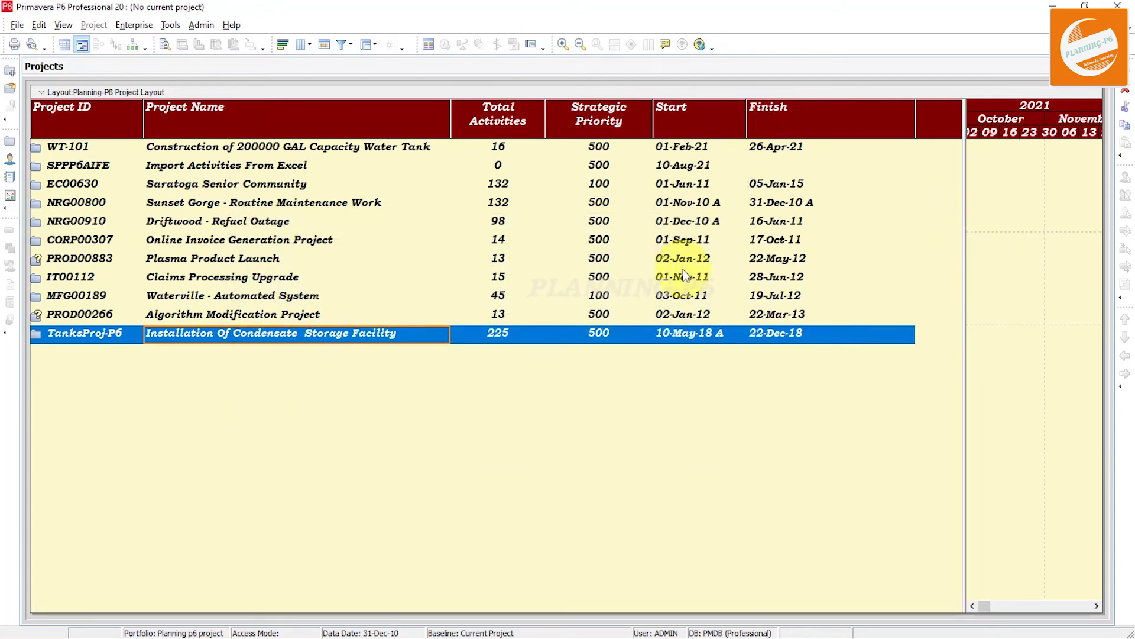
- Sort the project list by Start date, then by ascending Finish date
left_click(691, 126)
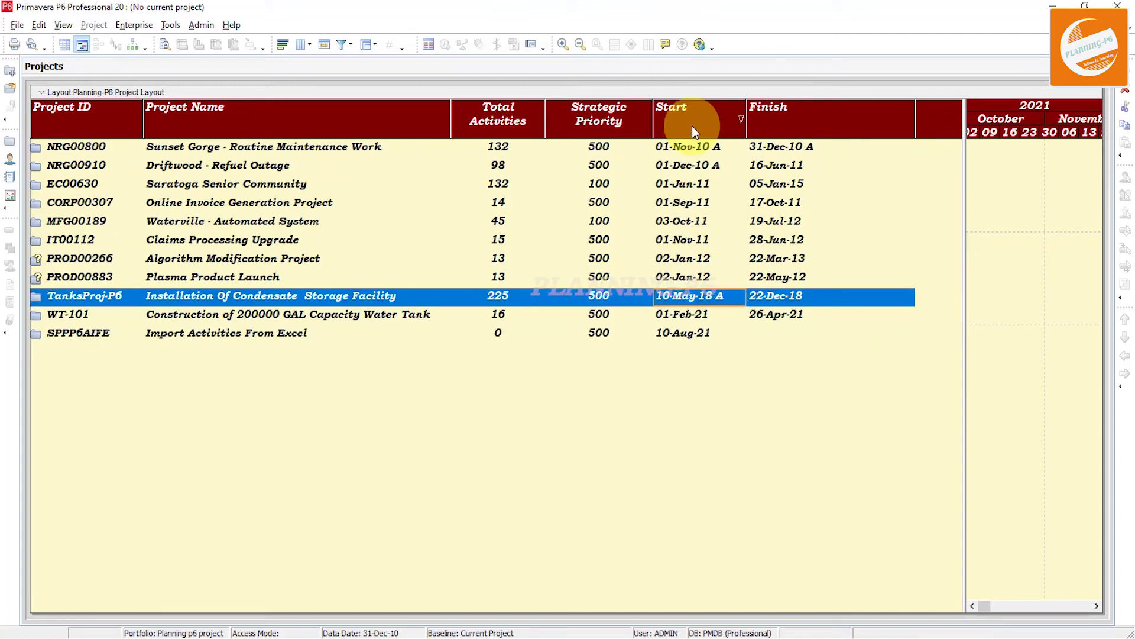
left_click(693, 123)
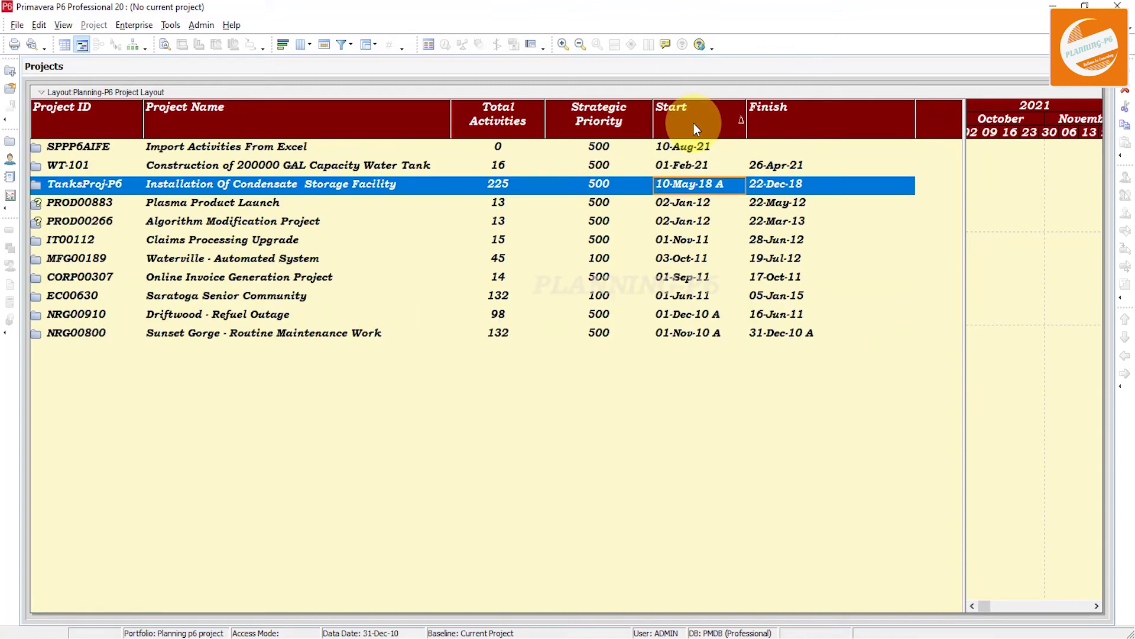
left_click(776, 127)
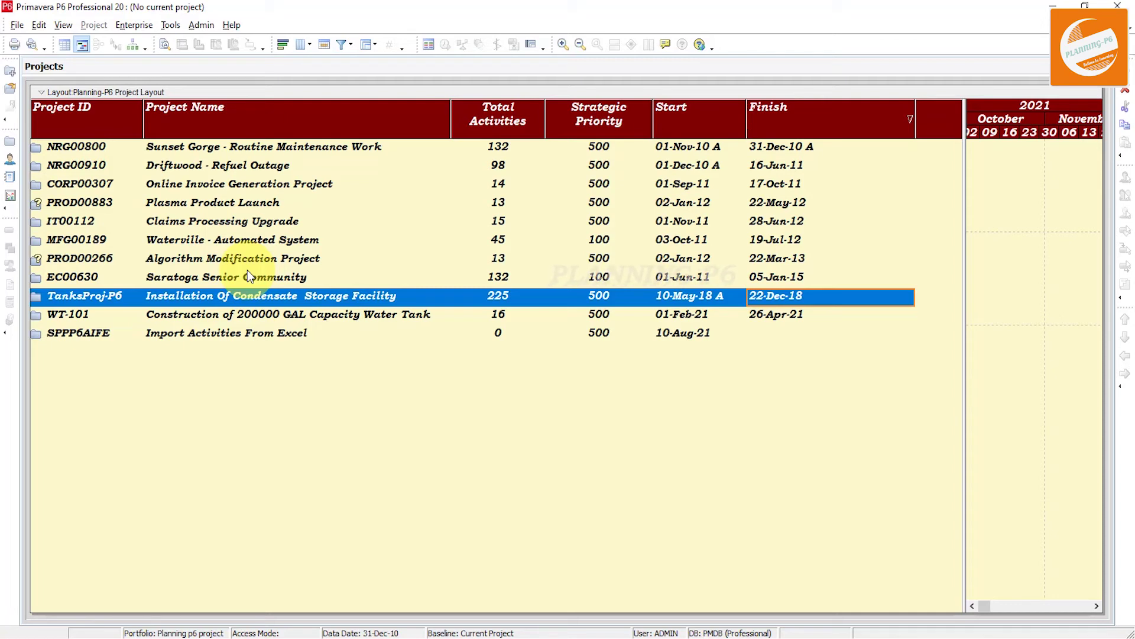
- Load the New Portfolio portfolio from Select Project Portfolio, leaving the project list empty
left_click(20, 30)
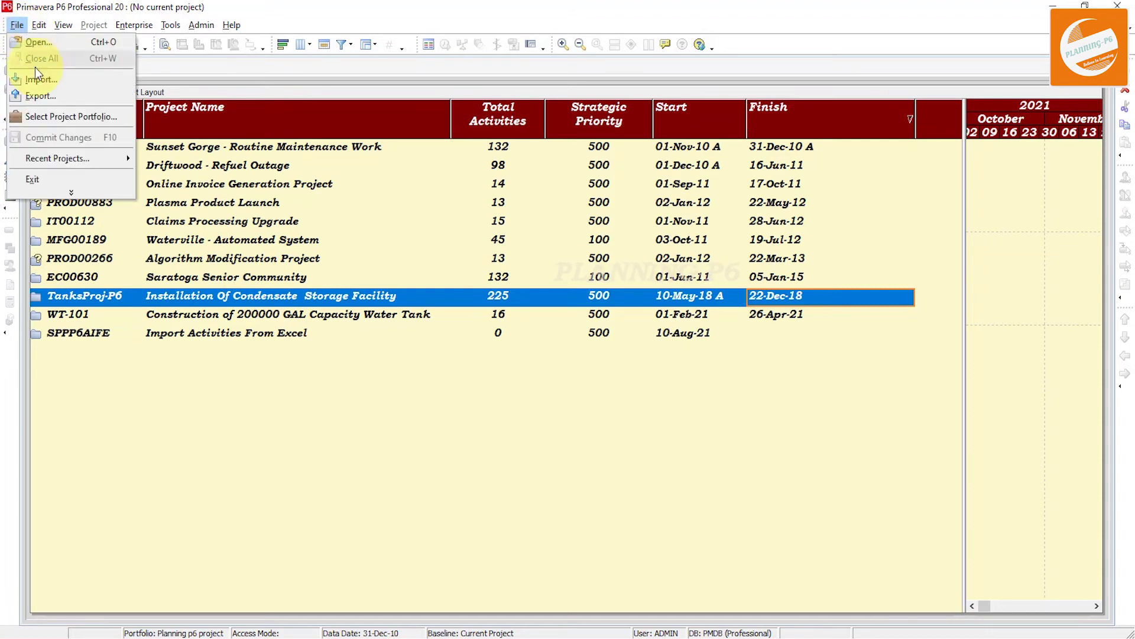
left_click(59, 117)
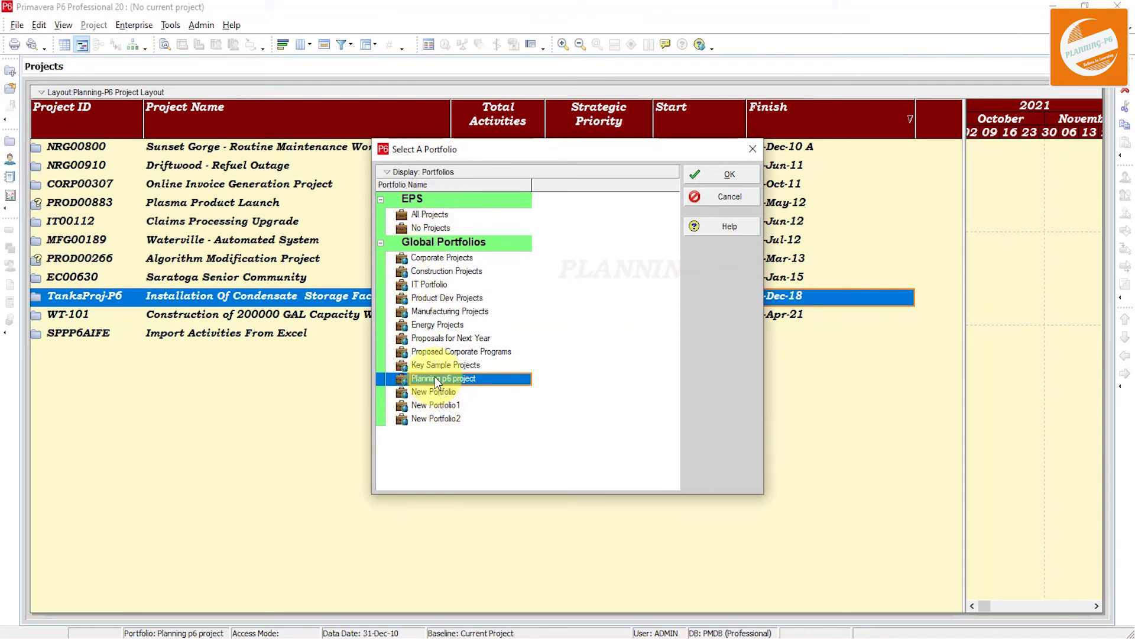
left_click(437, 297)
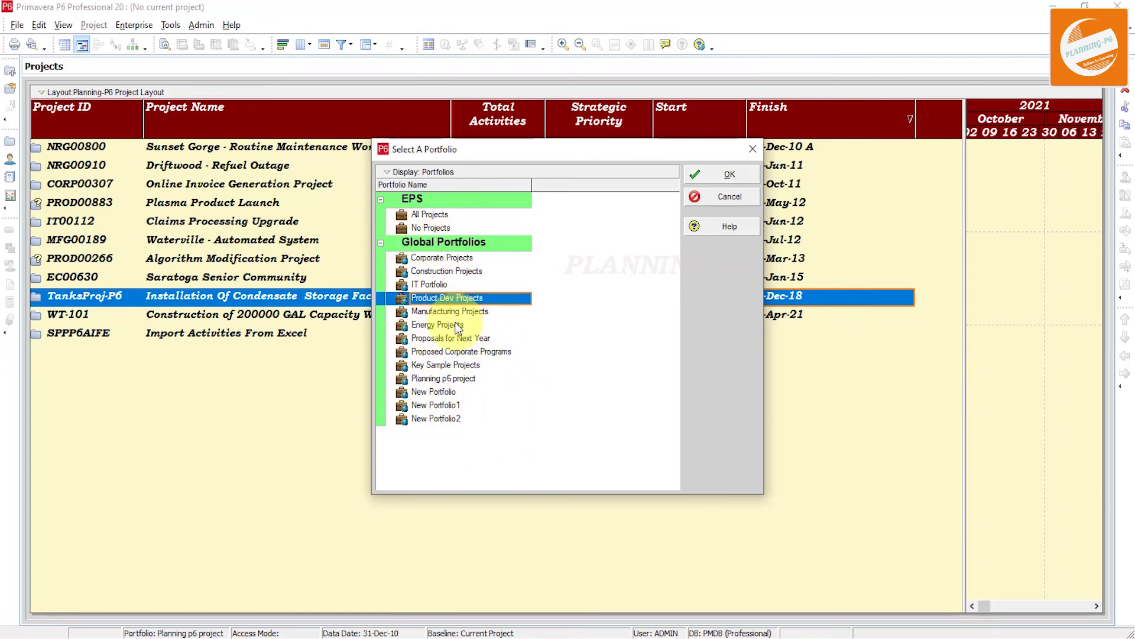
left_click(435, 392)
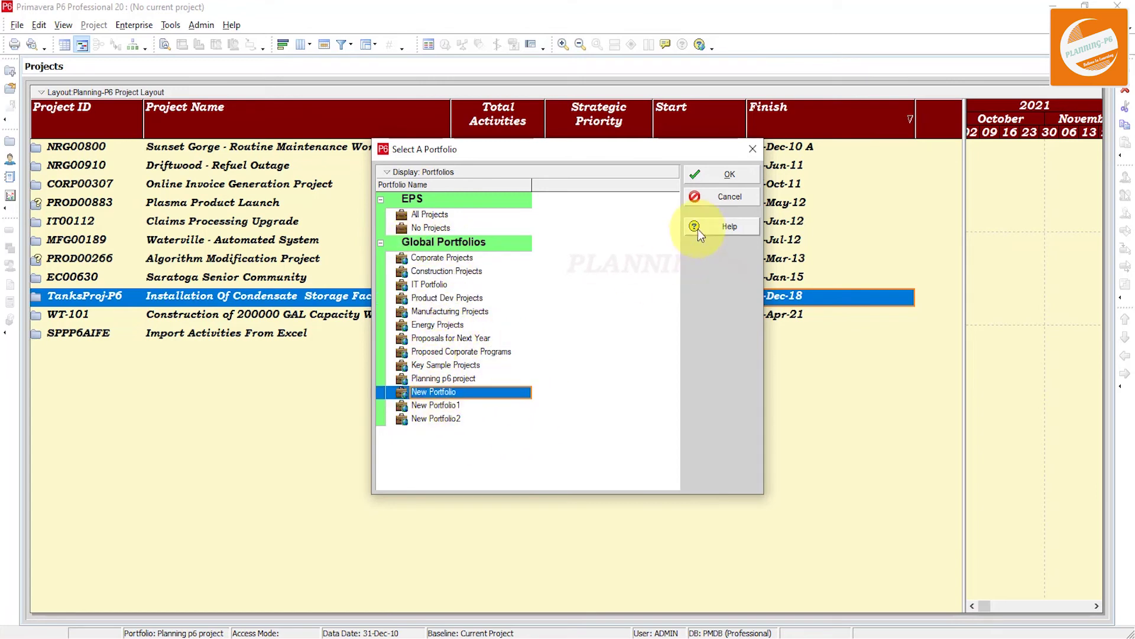
left_click(726, 174)
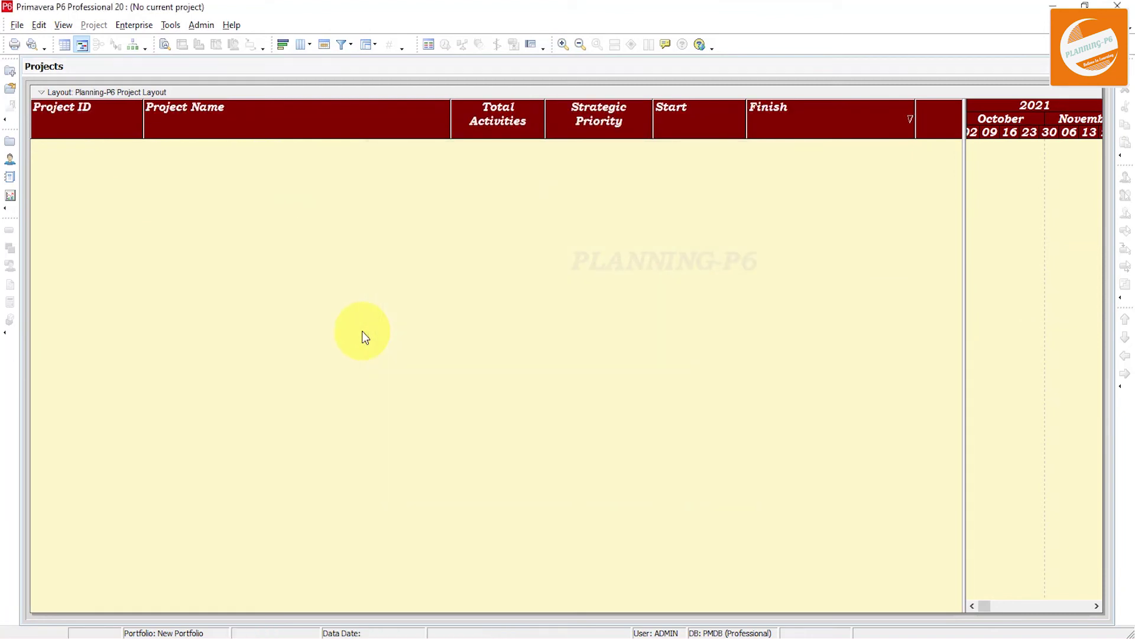
- Load the All Projects portfolio and scroll to the top of the project list
left_click(17, 26)
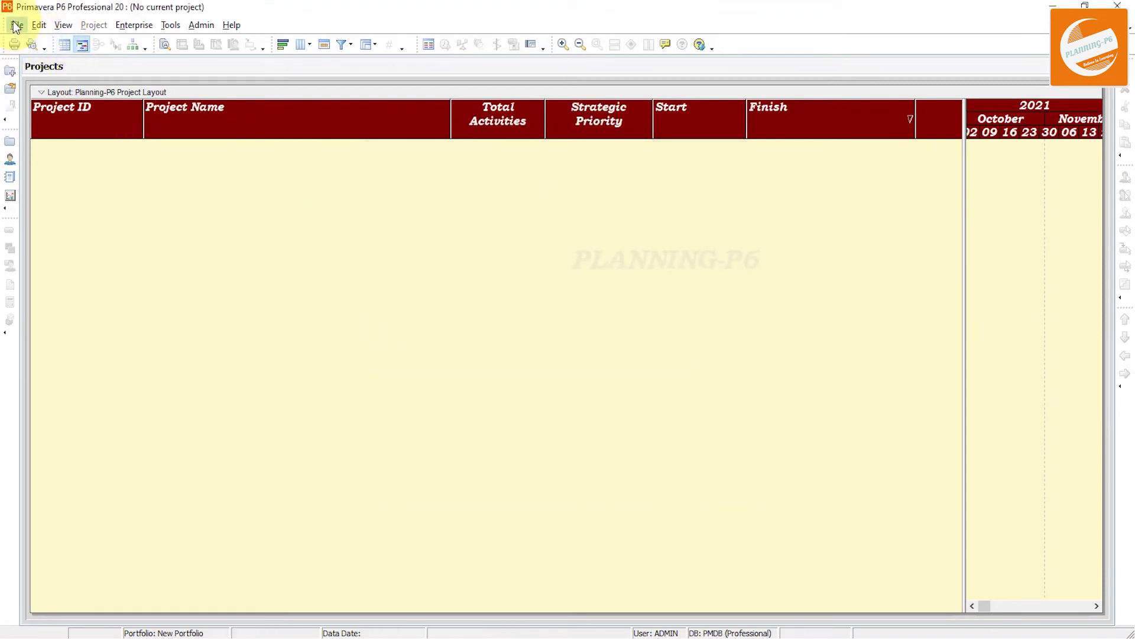
left_click(55, 120)
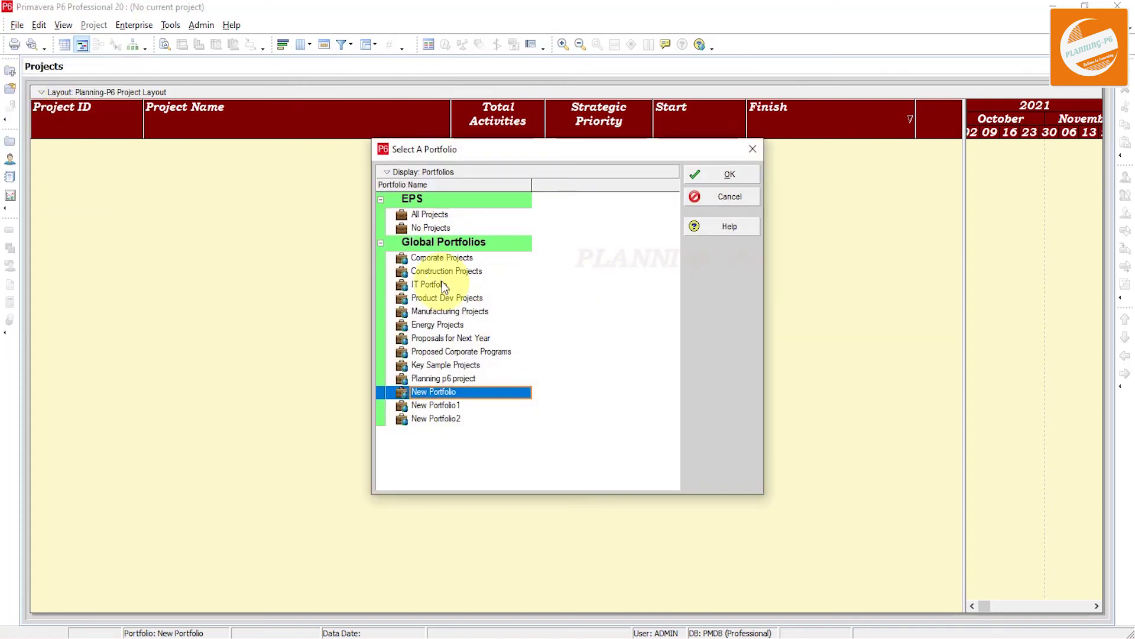
left_click(441, 214)
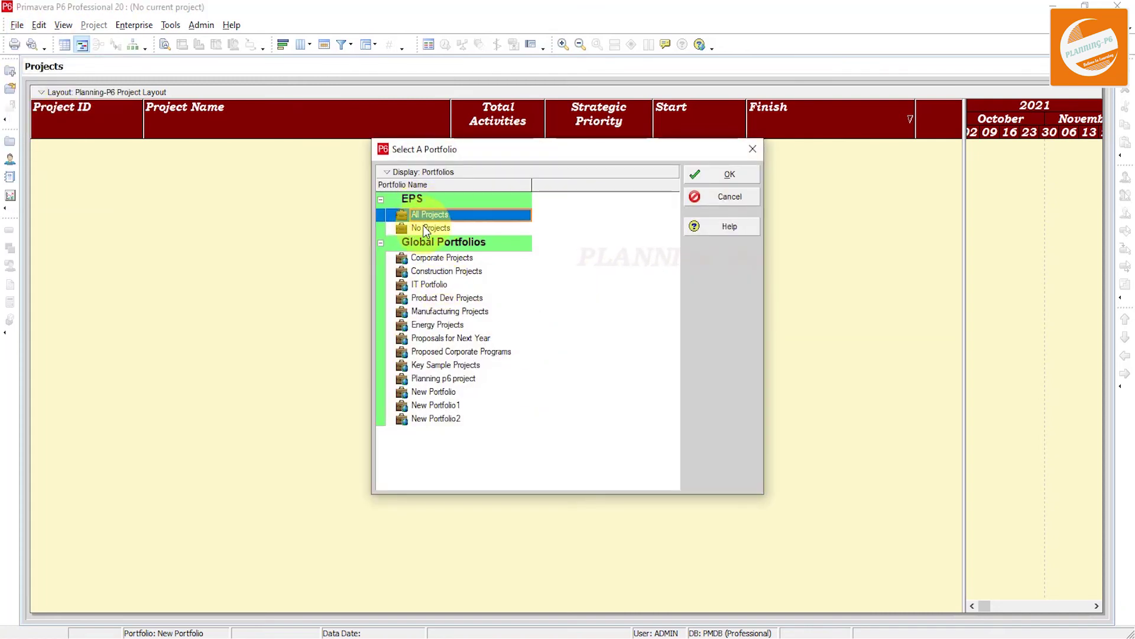
left_click(734, 180)
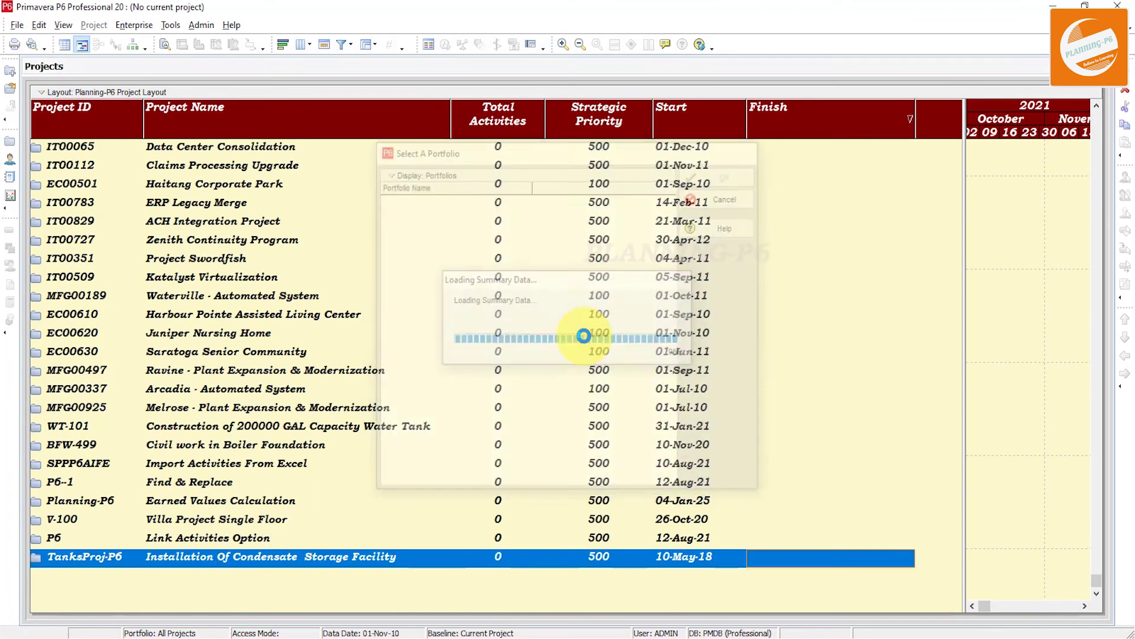
scroll(528, 378, "up", 2)
scroll(527, 378, "up", 5)
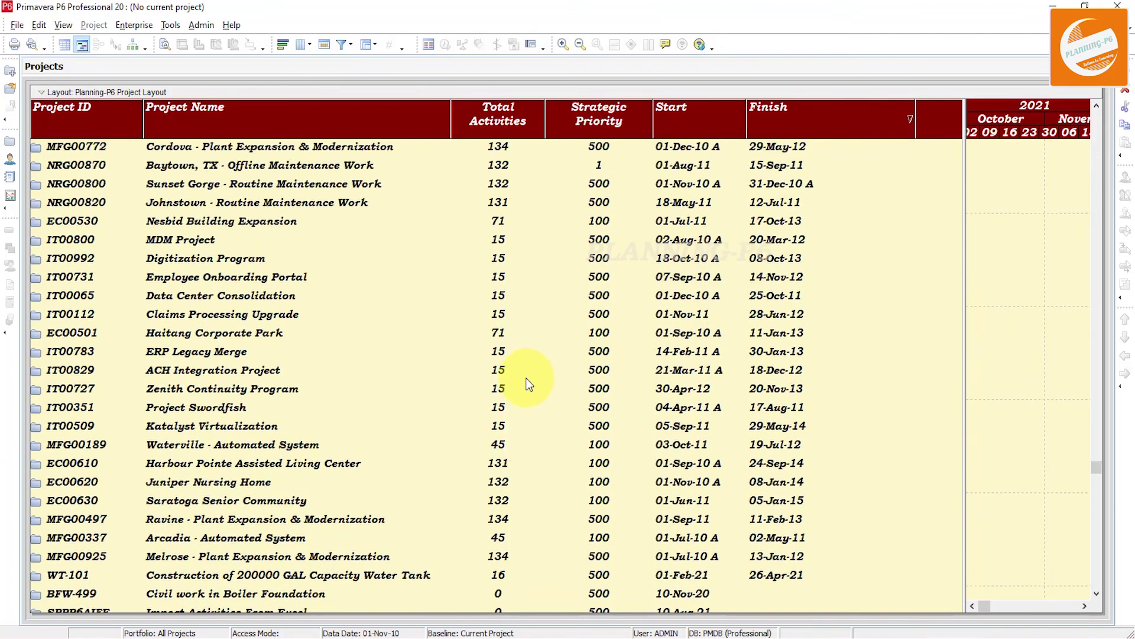
scroll(528, 379, "up", 5)
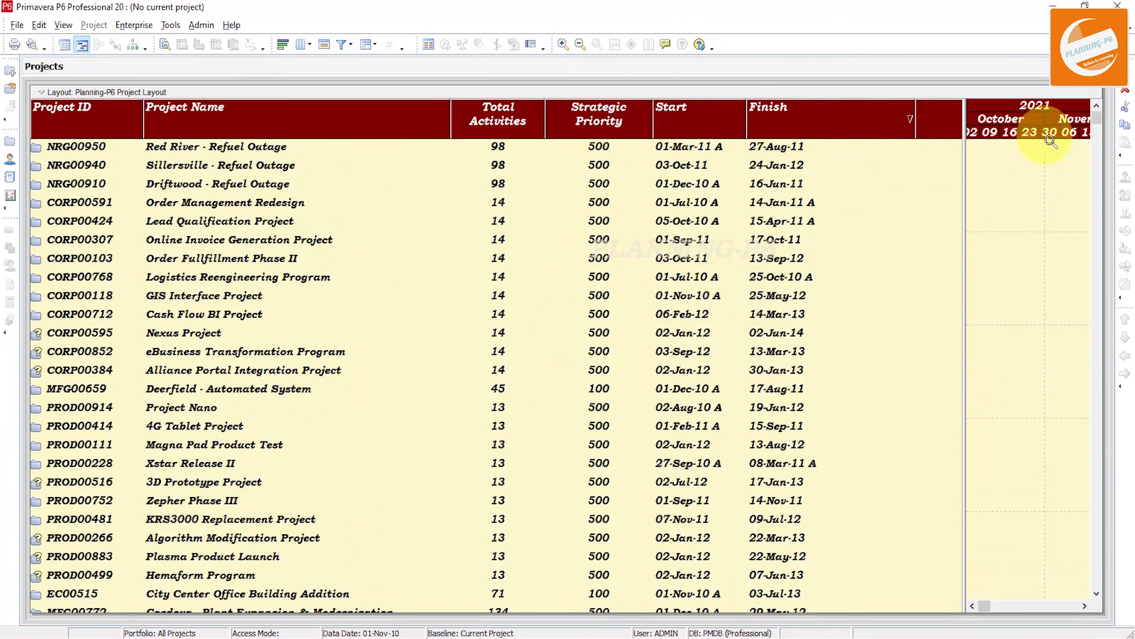
- Choose Group and Sort By EPS from a project row's context menu
right_click(395, 182)
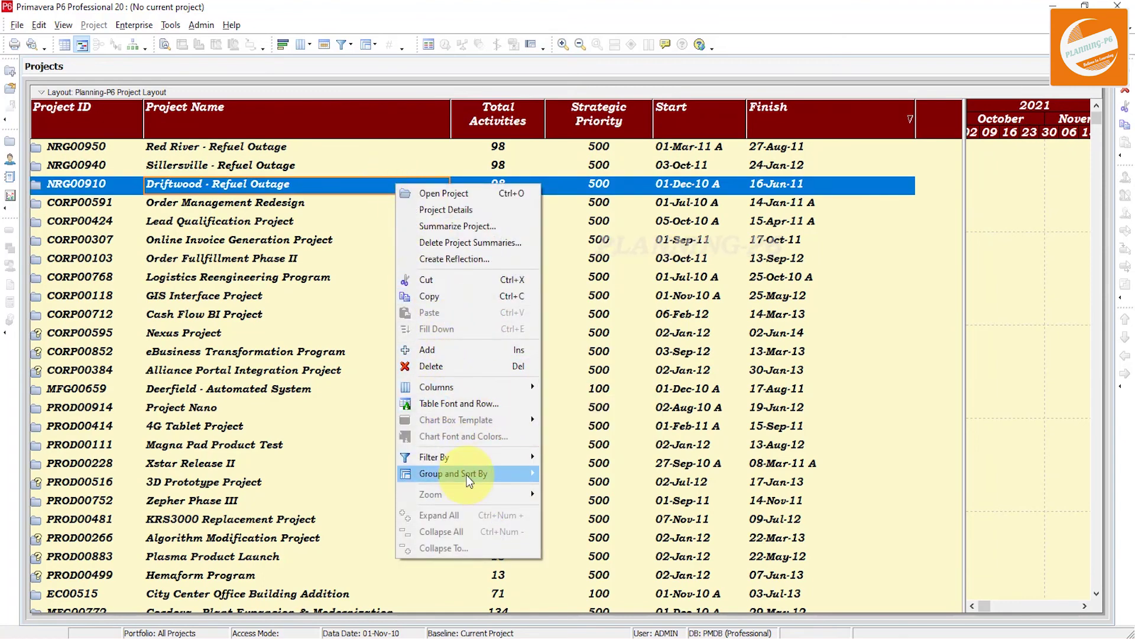
mouse_move(466, 474)
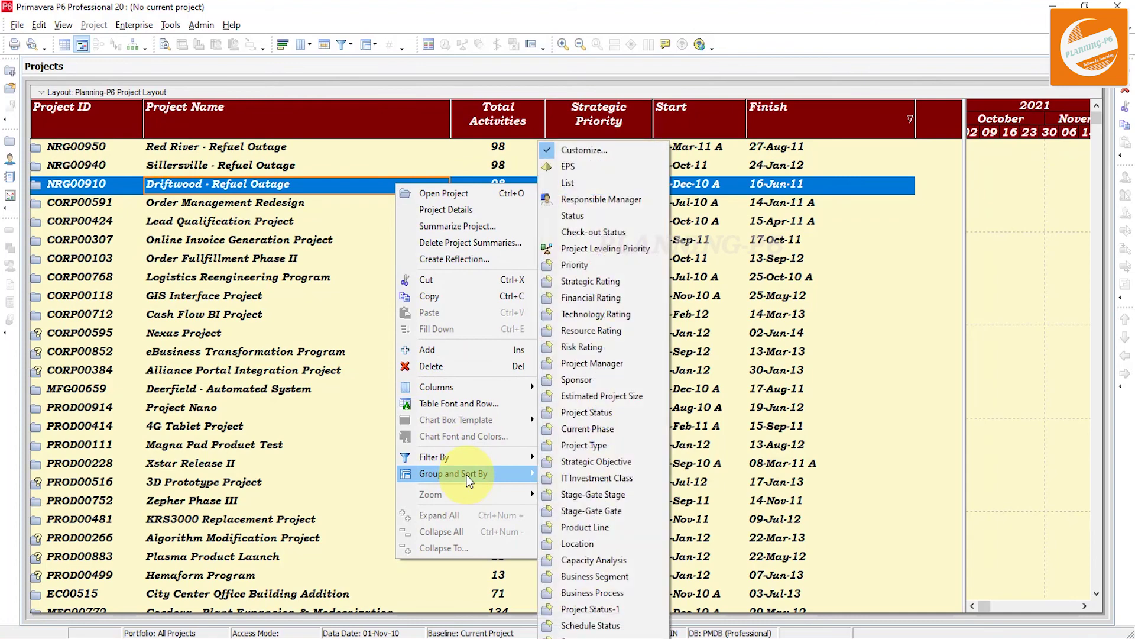
left_click(613, 169)
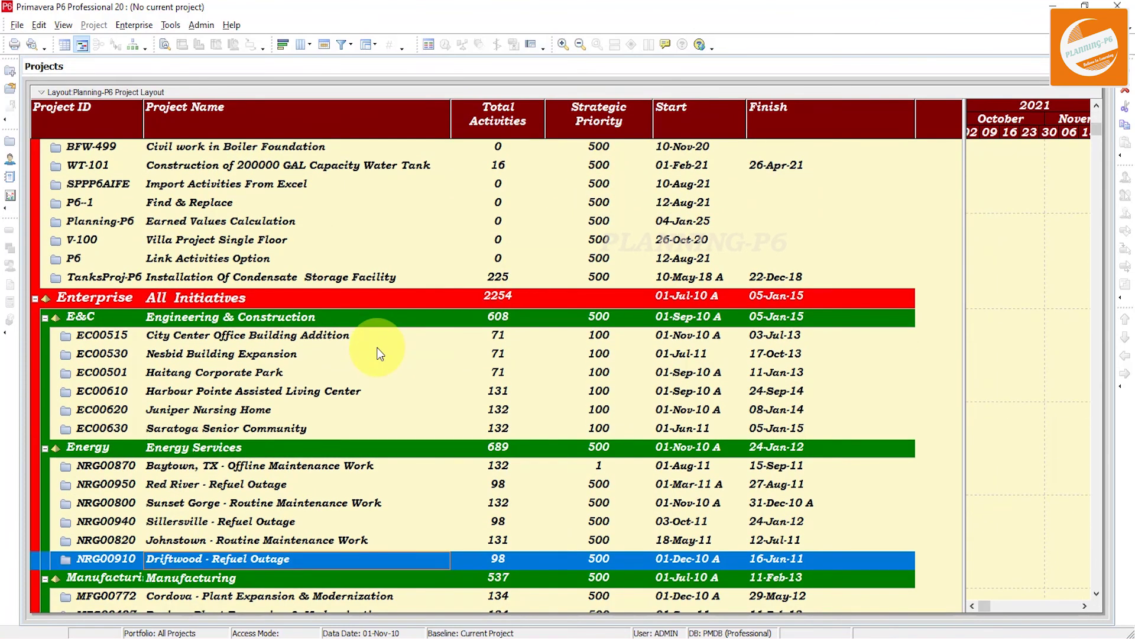